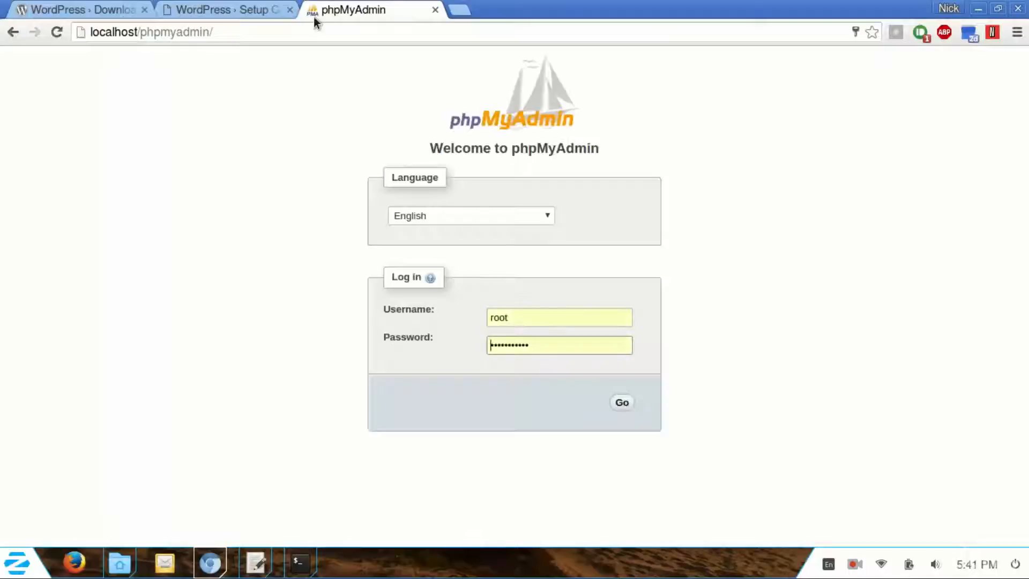
Step: Log in to phpMyAdmin with the database server password
left_click_drag(583, 349, 419, 341)
type("••••••••••")
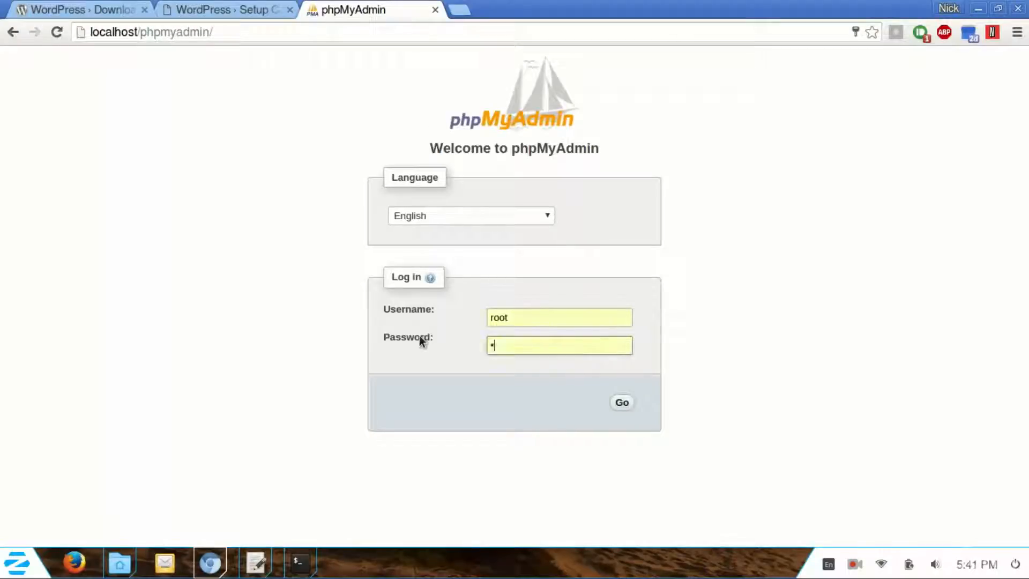
key("Return")
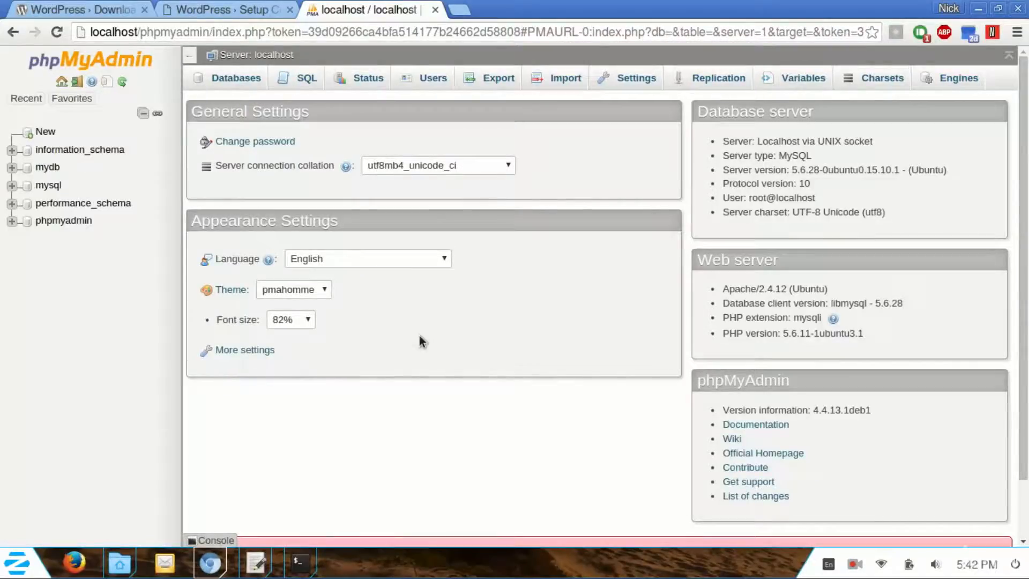
Step: Create a new empty database named wp1
left_click(45, 132)
left_click(298, 192)
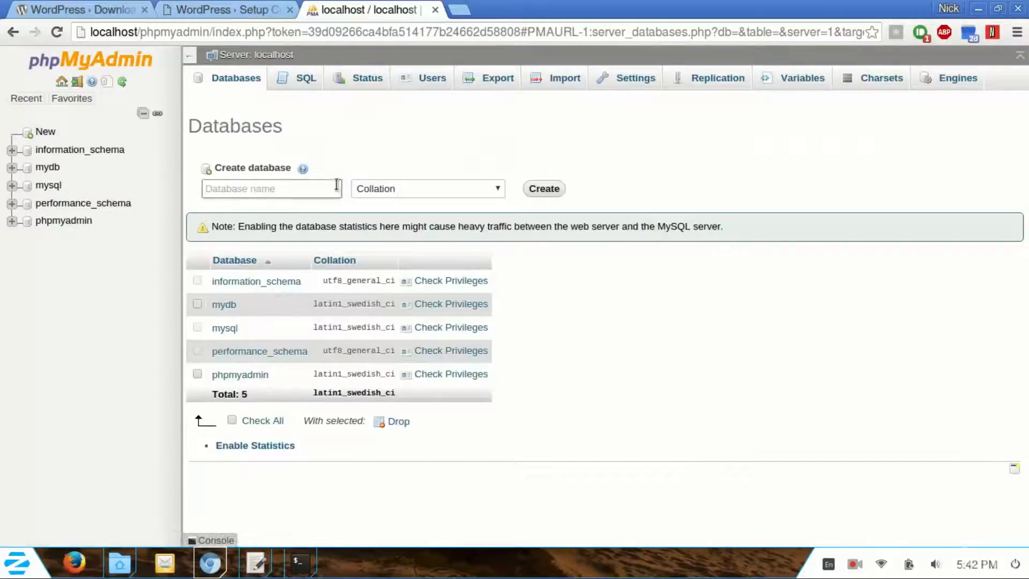
type("wp1")
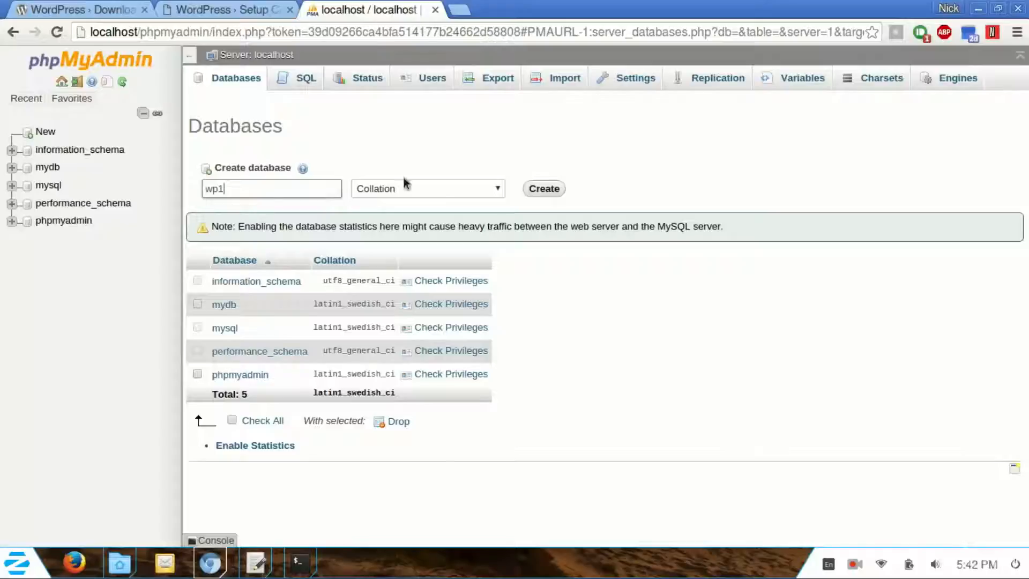
left_click(544, 192)
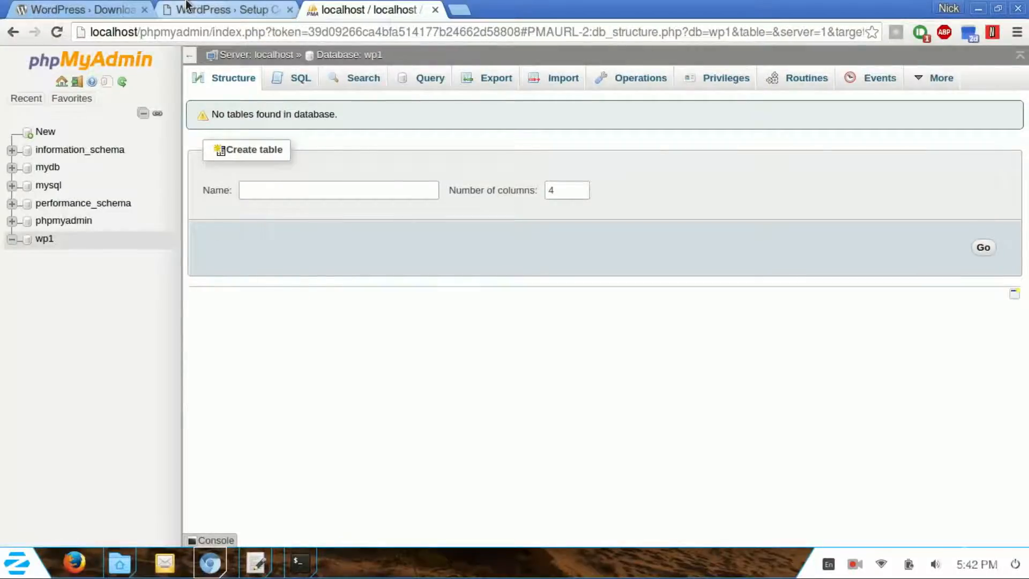
Step: Start the WordPress database setup with database name wp1, user root and an empty password
left_click(249, 8)
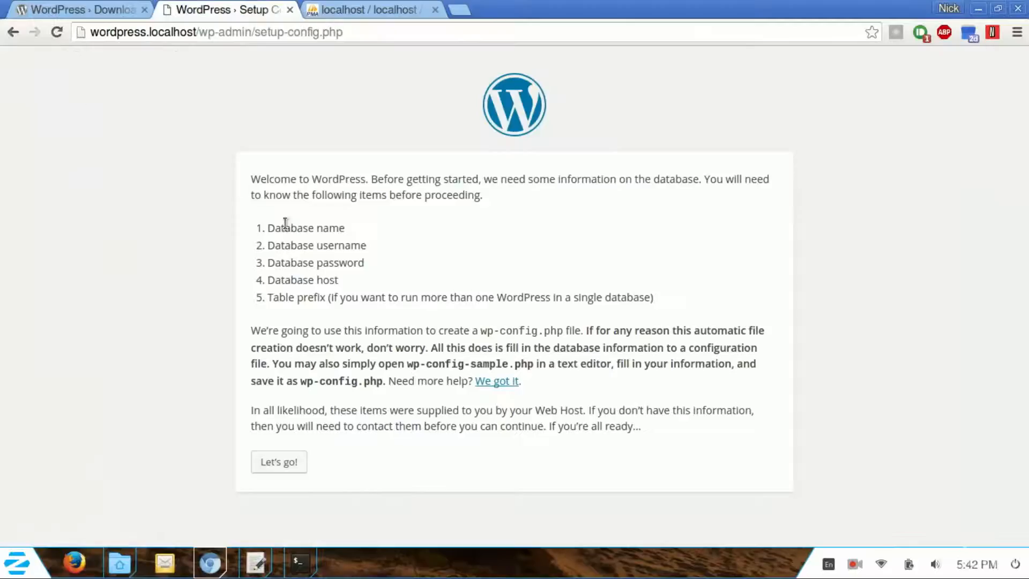
left_click(287, 467)
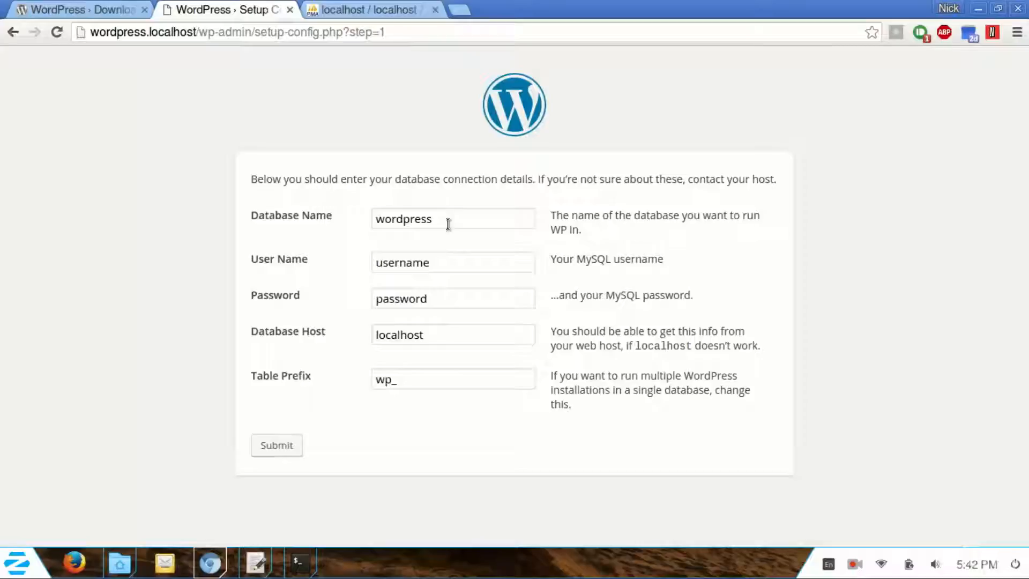
left_click_drag(453, 218, 349, 216)
type("wp1")
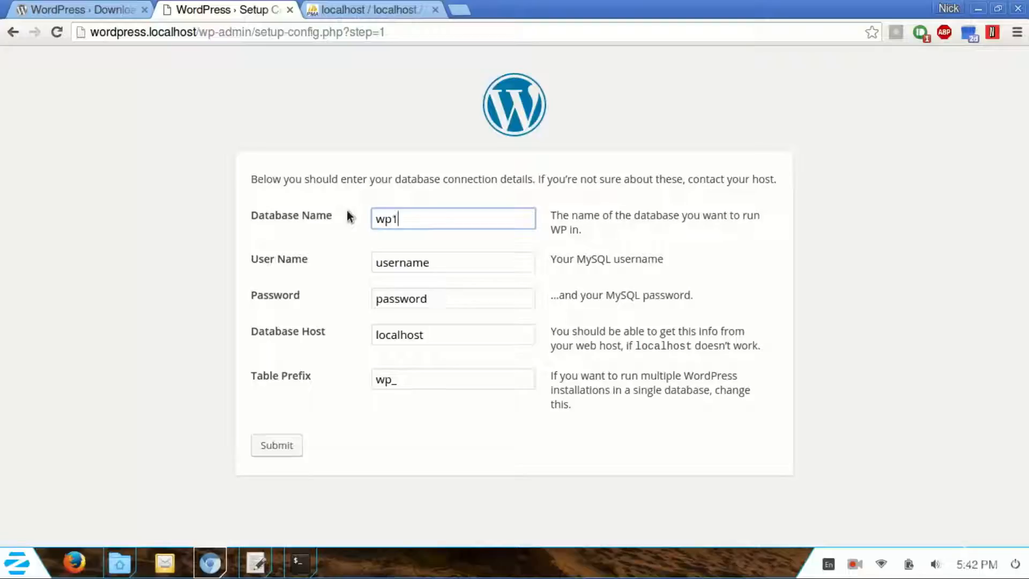
left_click_drag(458, 268, 311, 240)
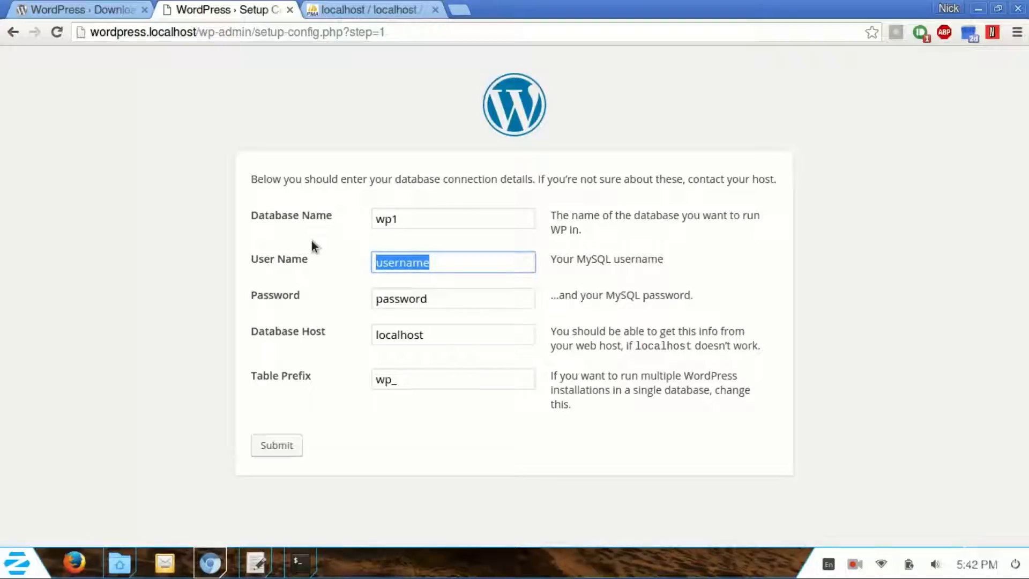
type("root")
key("Tab")
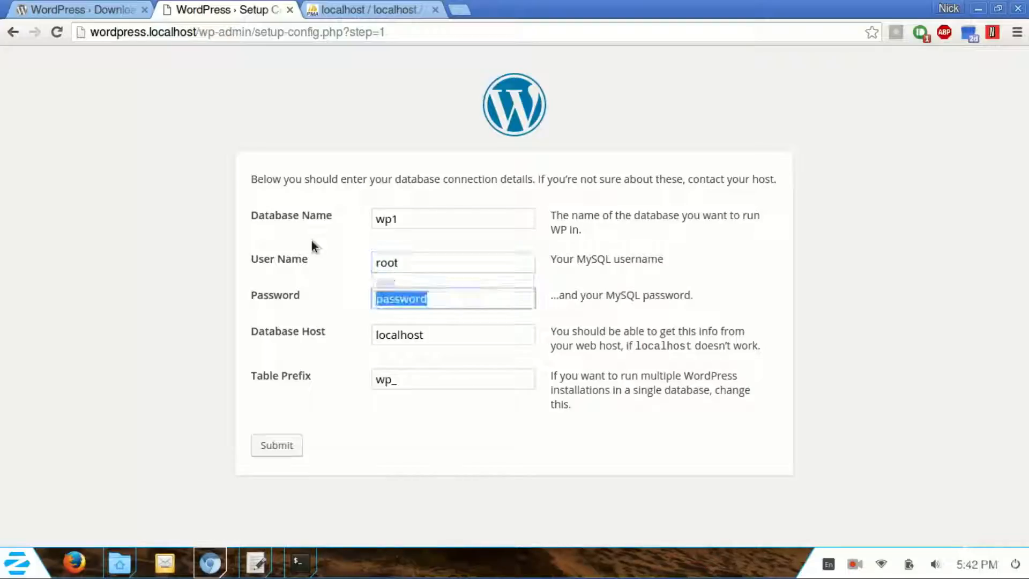
type("d")
key("BackSpace")
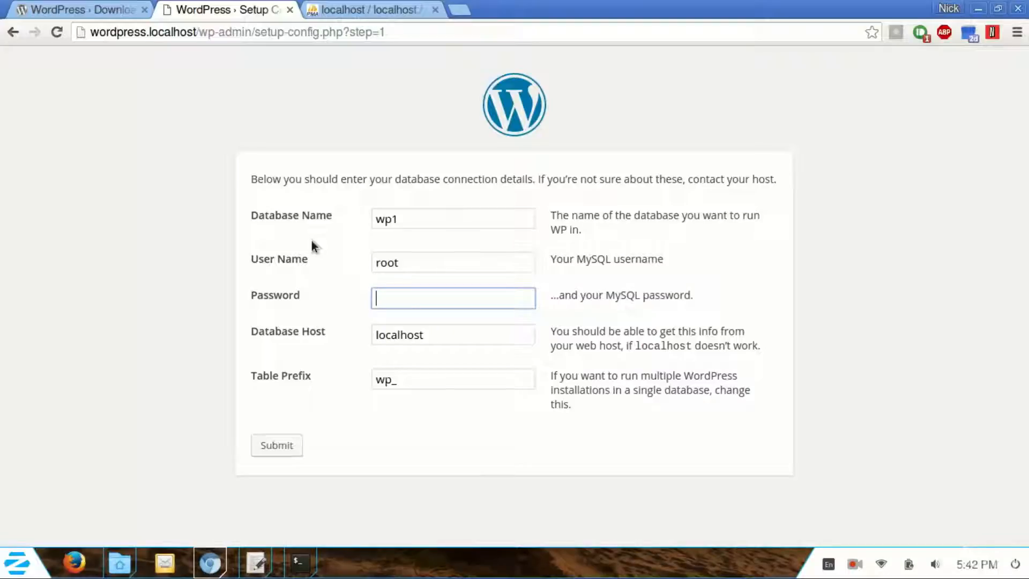
left_click(305, 284)
Step: Inspect the password field and change its input type from text to password, then close DevTools
right_click(391, 294)
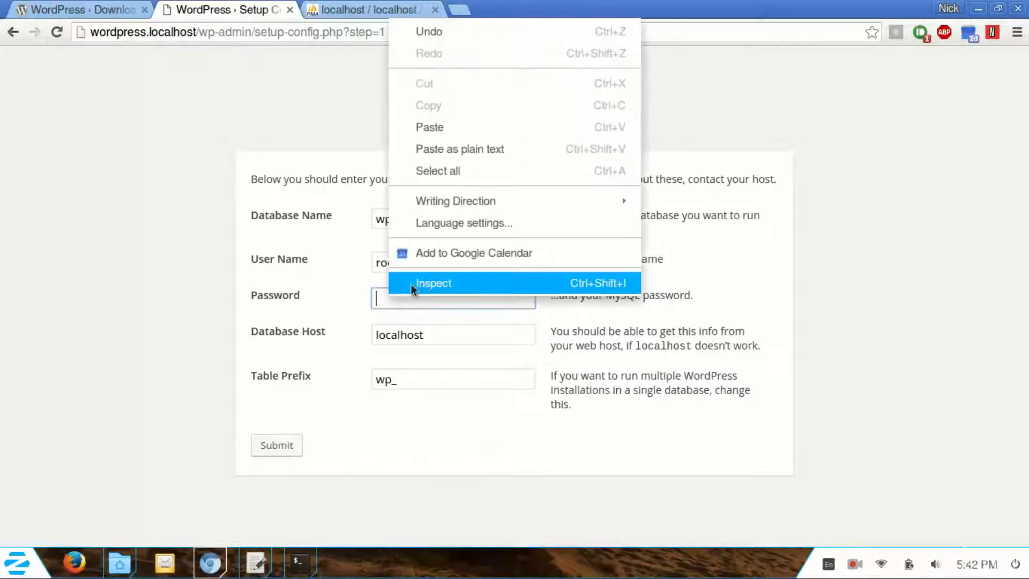
left_click(422, 282)
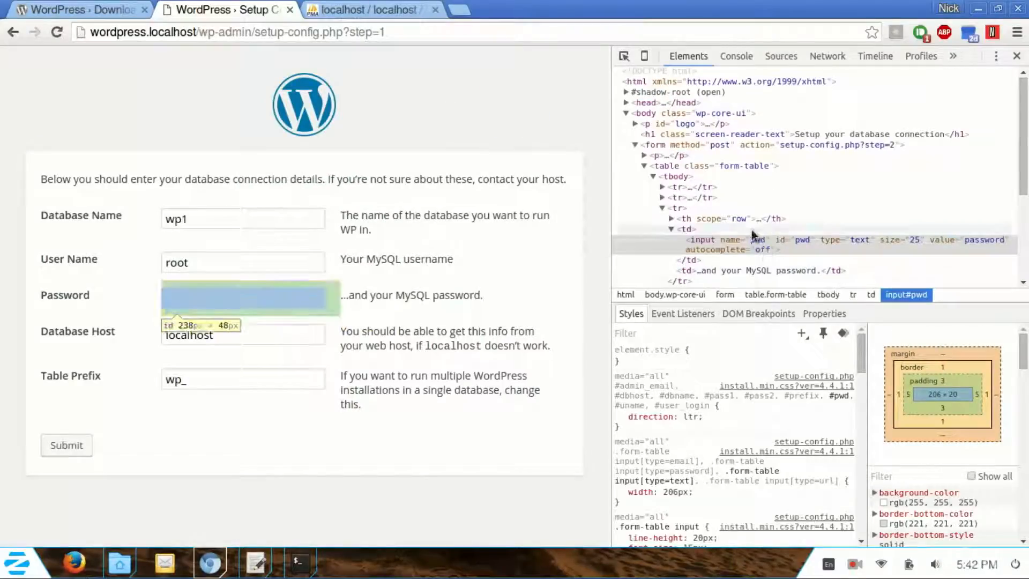
double_click(859, 240)
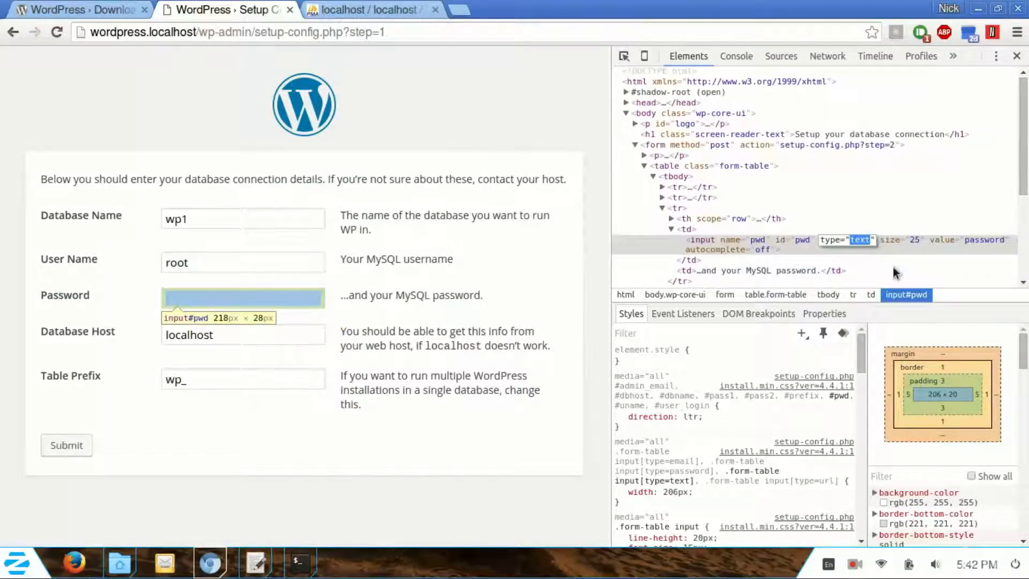
type("passwor")
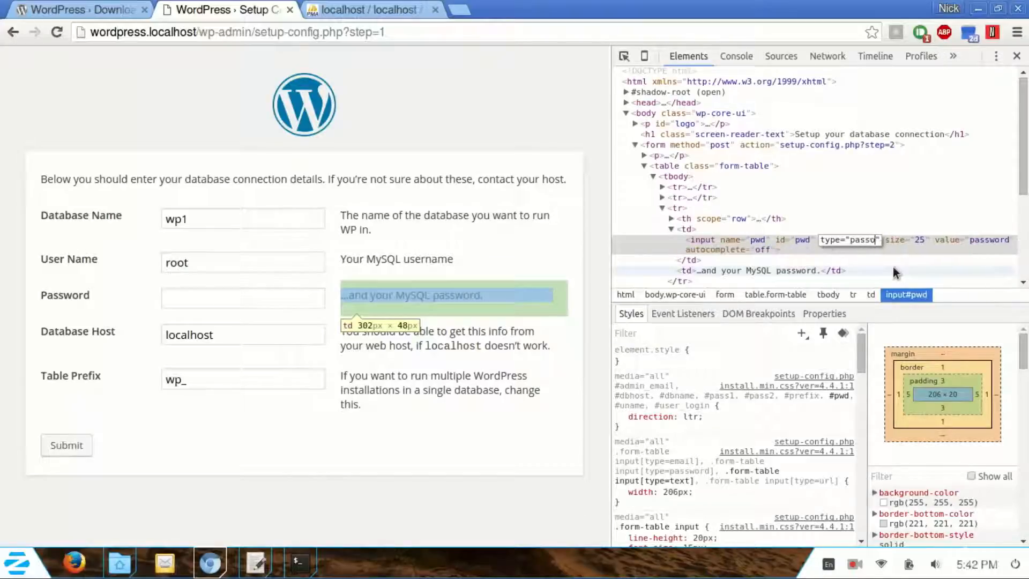
type("d")
key("Return")
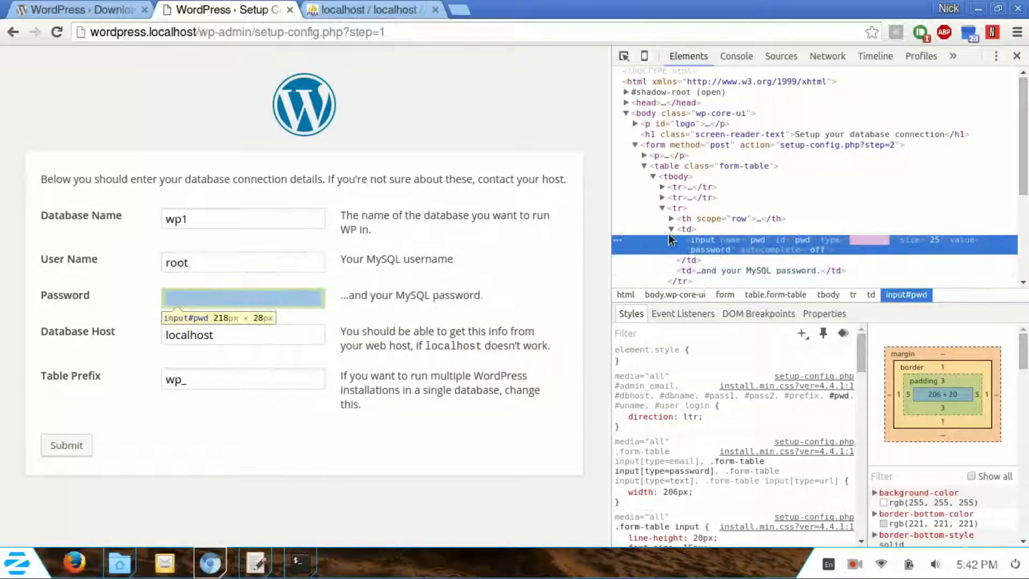
left_click(197, 298)
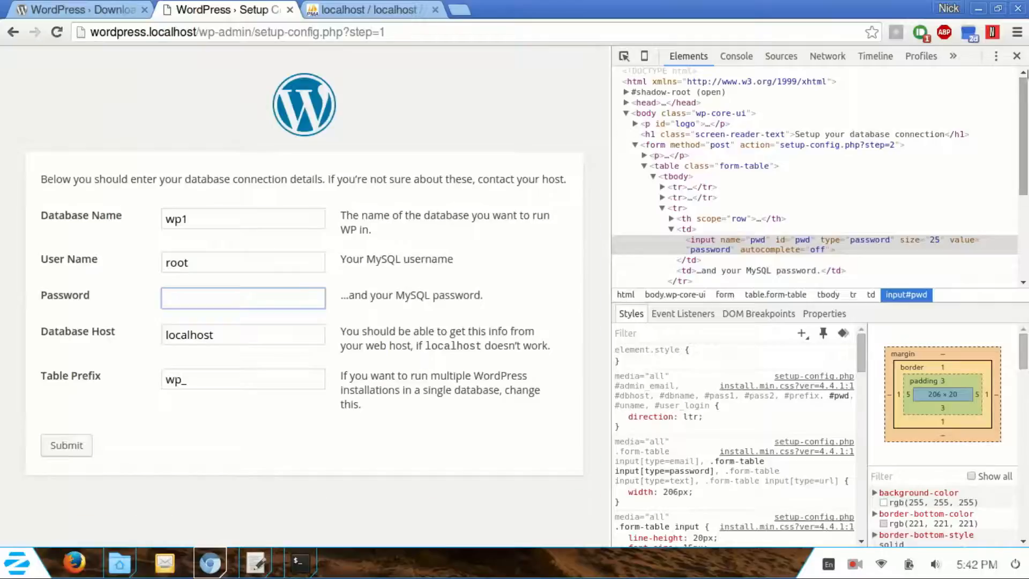
left_click(1016, 56)
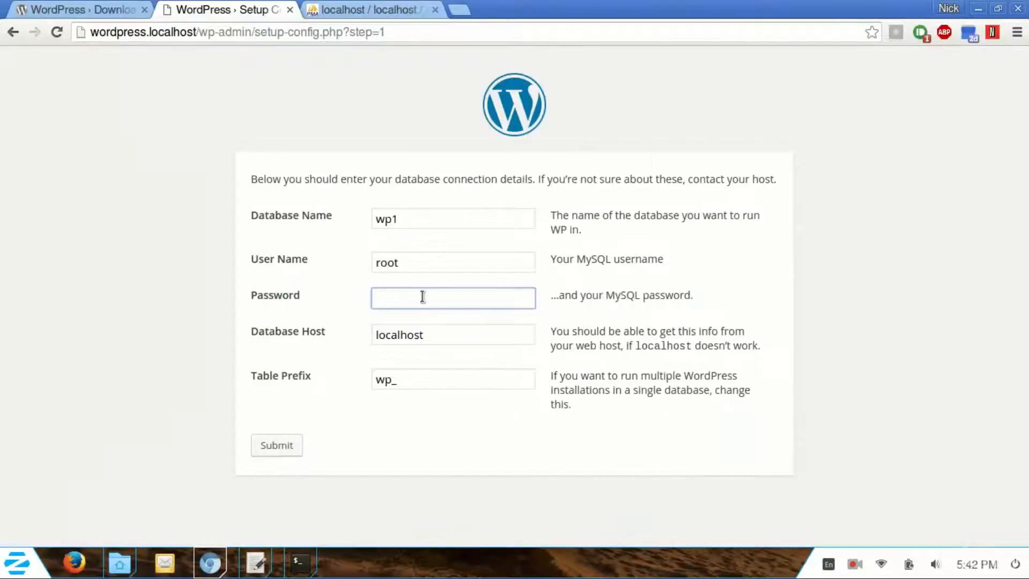
Step: Enter the MySQL password, submit the connection details, and open the file manager at var/www/html
type("r")
key("BackSpace")
type("••••••••••")
left_click(277, 446)
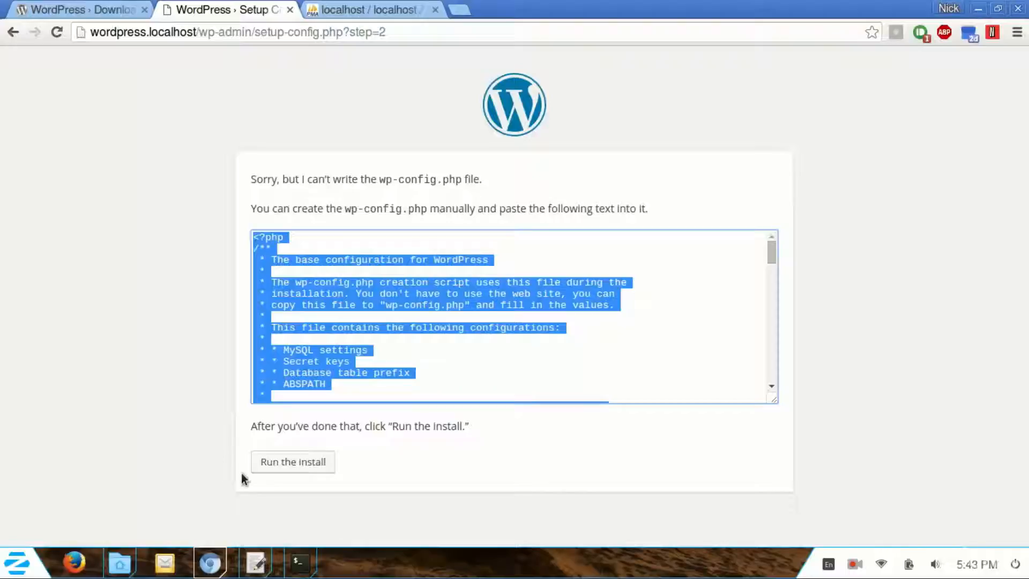
left_click(129, 560)
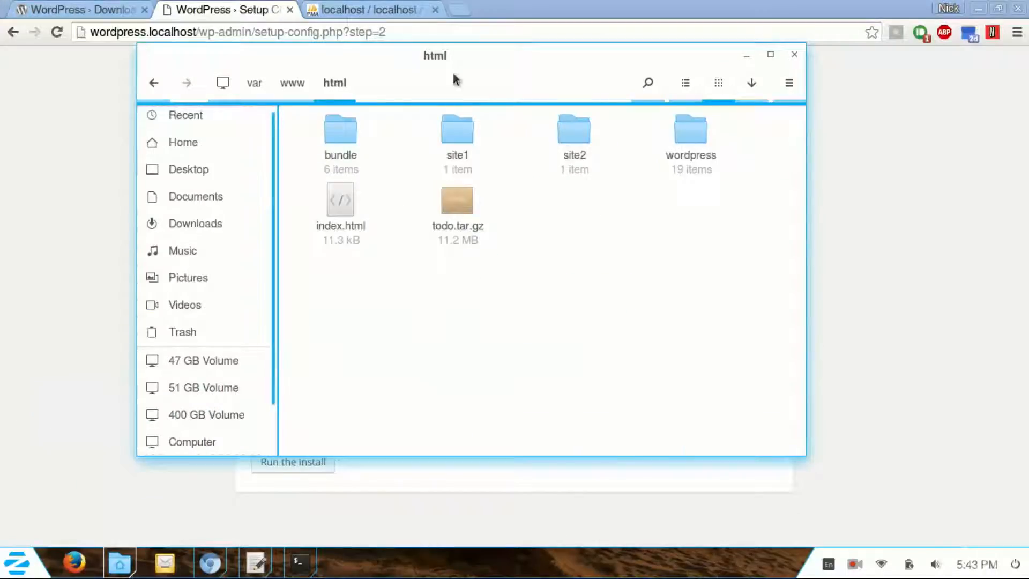
Step: Create a new empty text document inside the wordpress folder
double_click(688, 137)
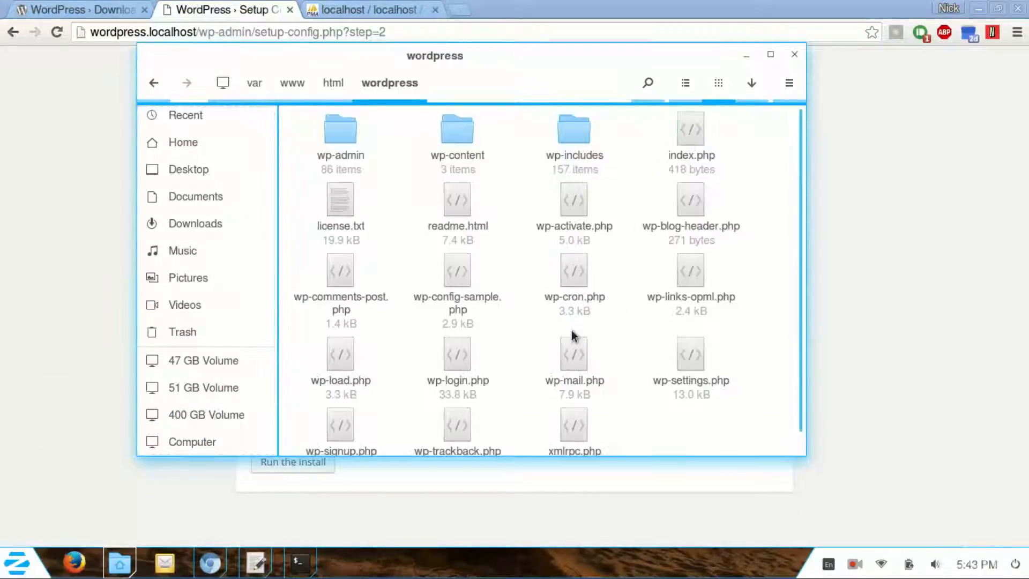
scroll(571, 331, "down", 1)
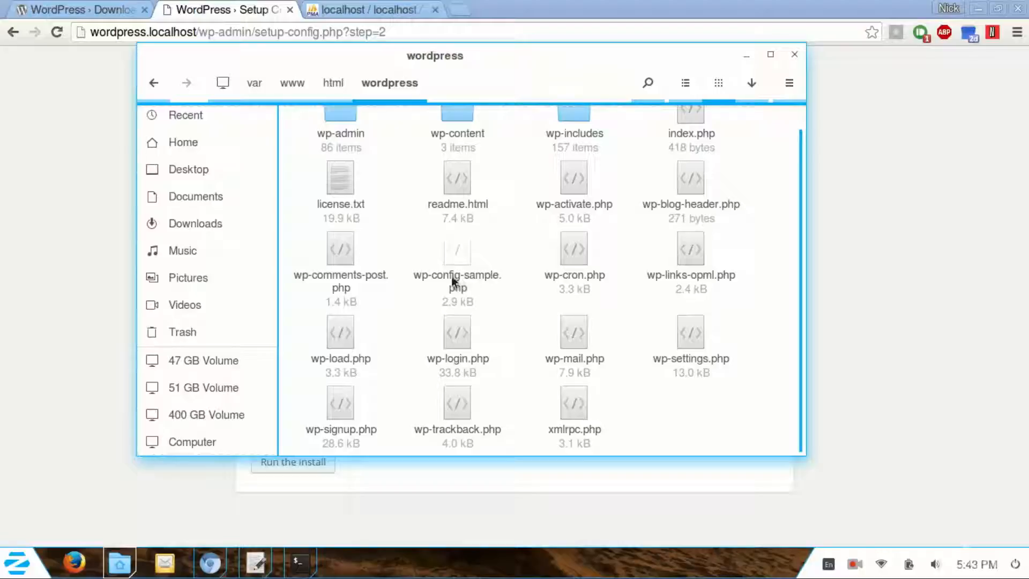
right_click(644, 385)
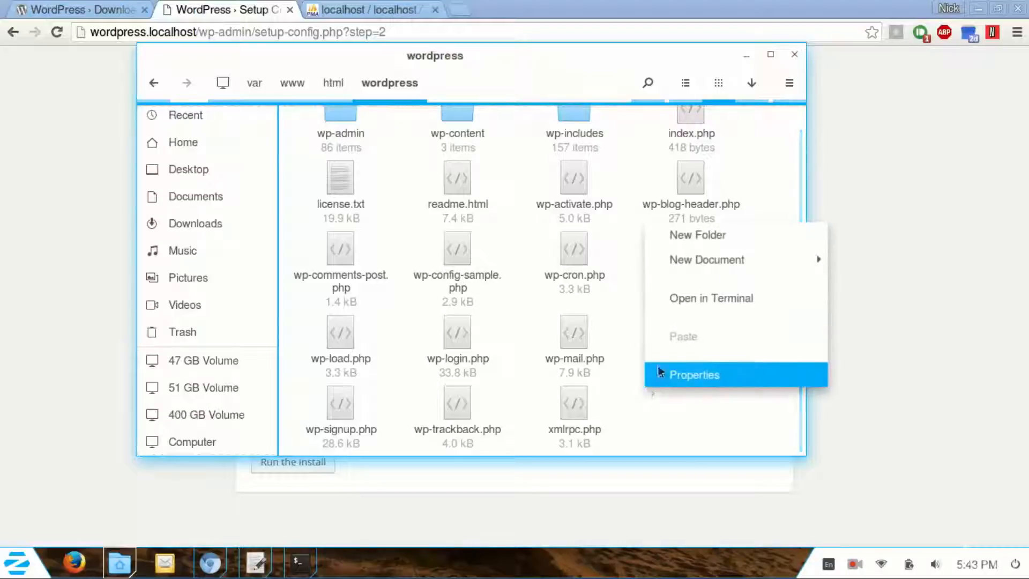
mouse_move(730, 268)
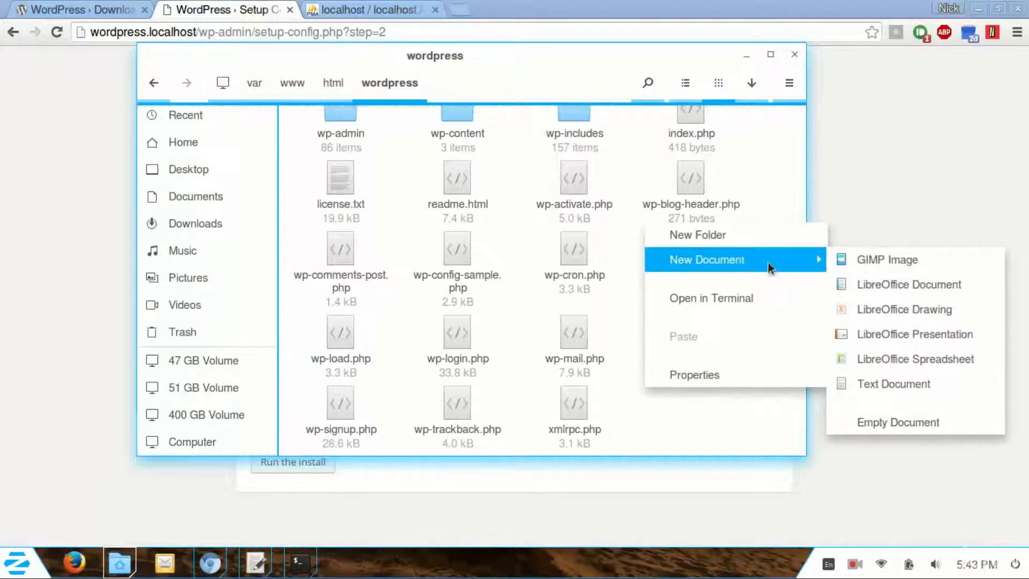
left_click(861, 384)
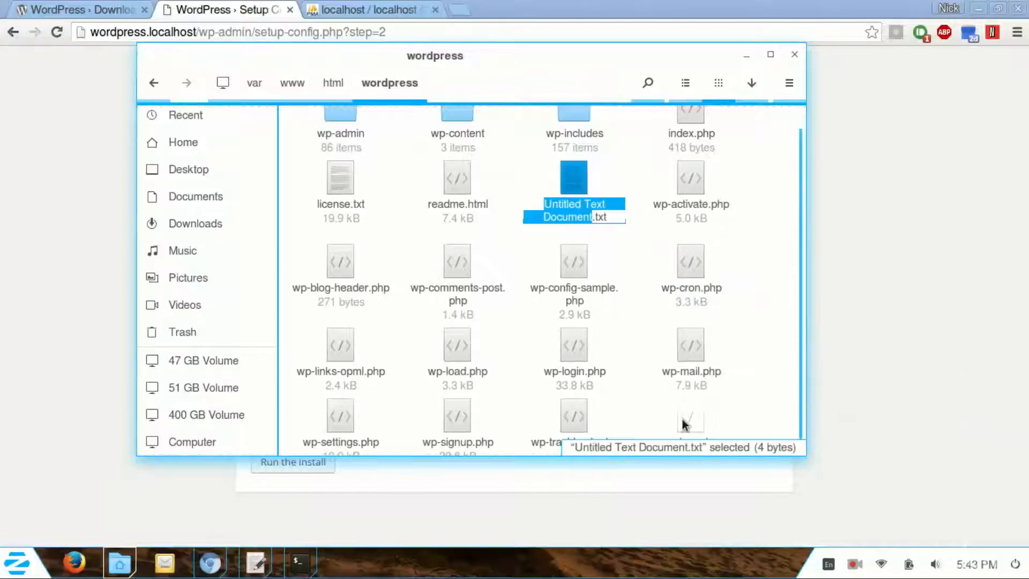
Step: Rename the document to wp-config.php and open it in the text editor
key("BackSpace")
key("Delete")
key("Delete")
key("Delete")
key("Delete")
type("wp-")
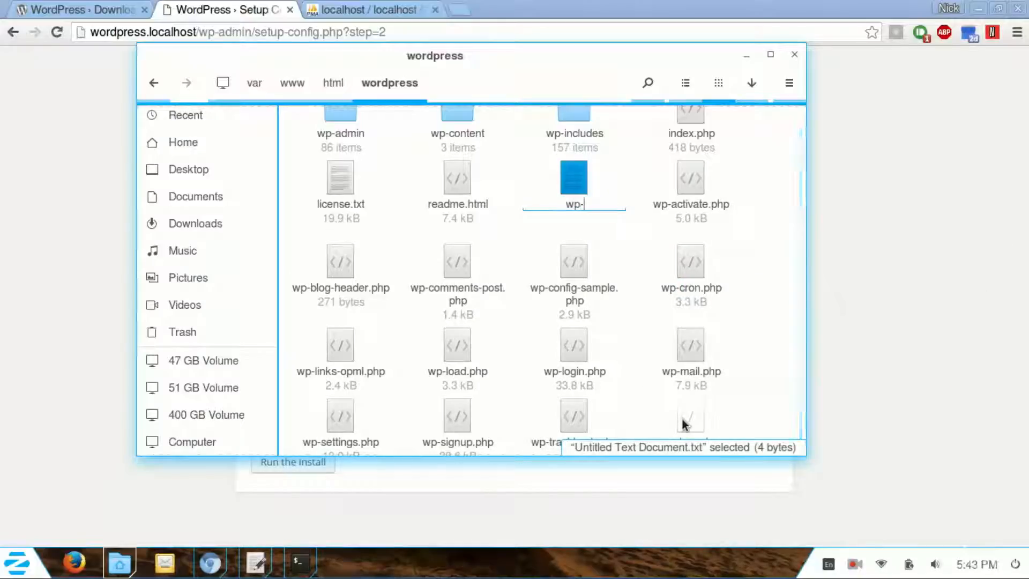
type("conf")
key("BackSpace")
key("BackSpace")
type("onfig.php")
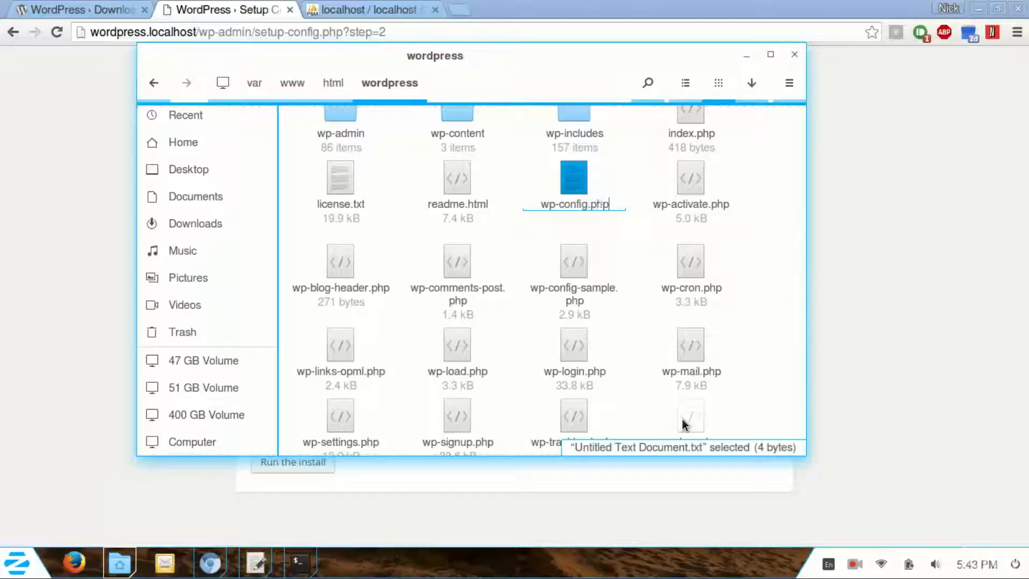
key("Return")
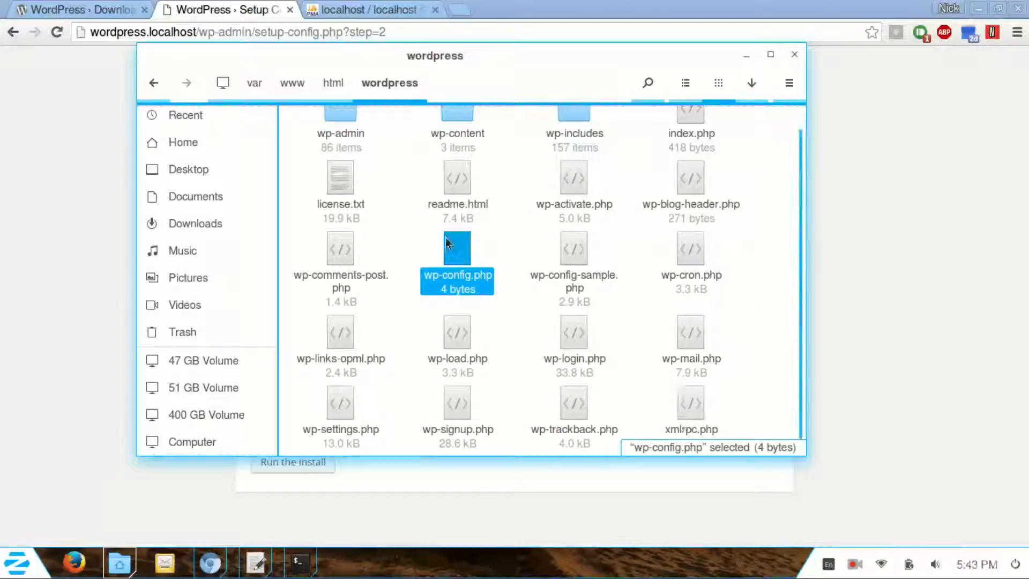
right_click(449, 249)
left_click(549, 185)
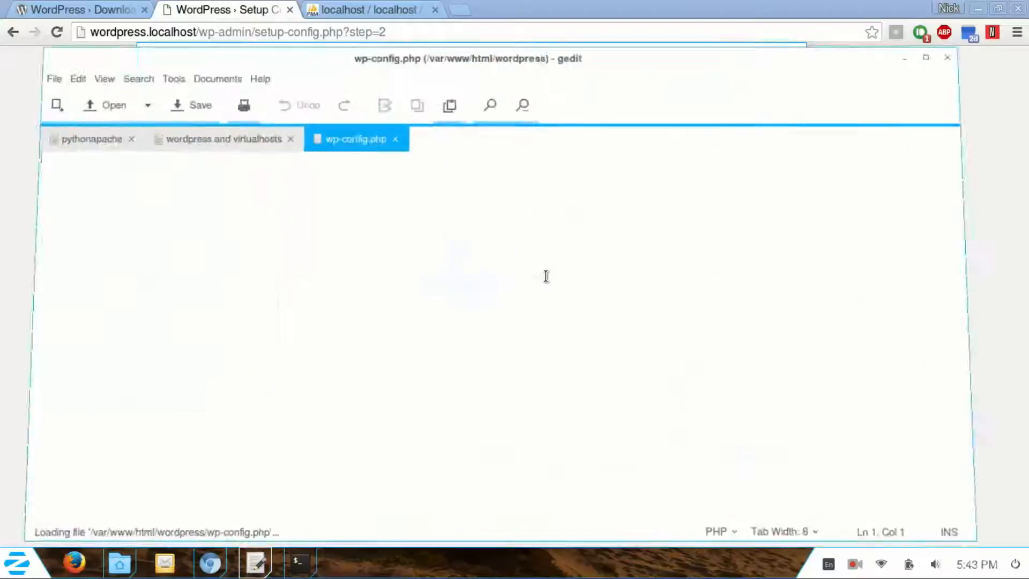
Step: Paste the configuration text into wp-config.php, save it, and run the WordPress install
double_click(533, 9)
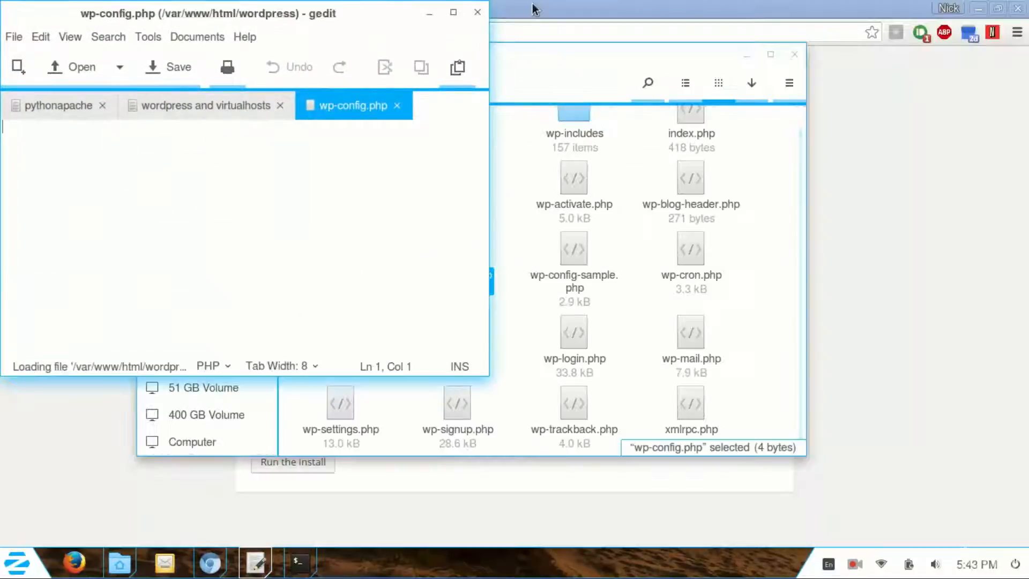
left_click(238, 155)
key("ctrl+v")
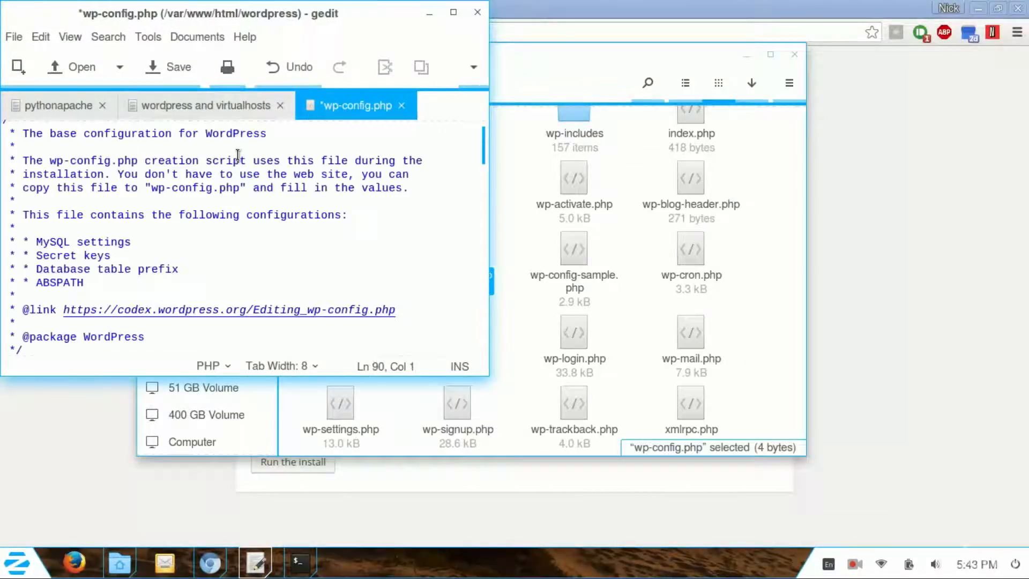
key("ctrl+s")
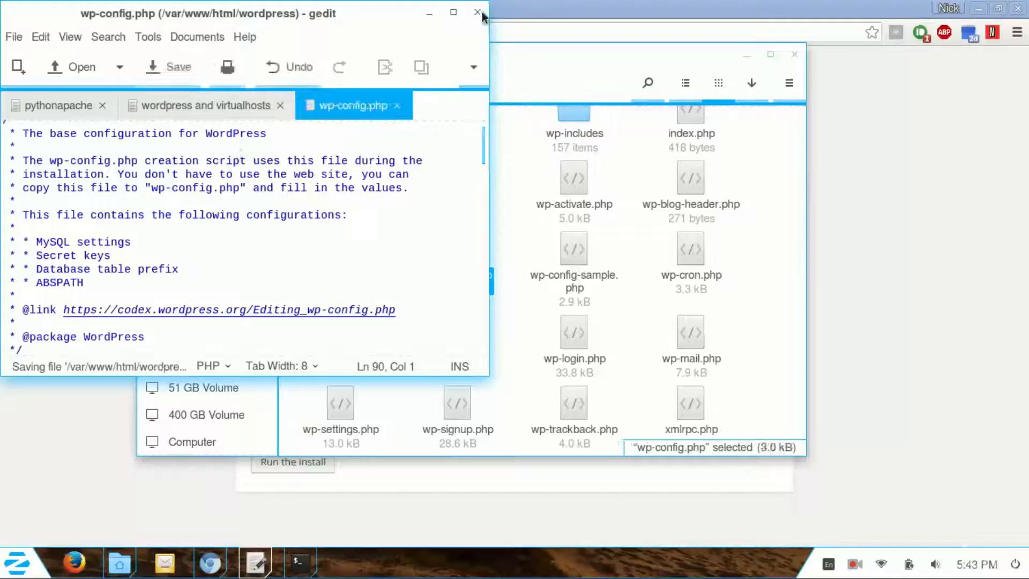
left_click(432, 15)
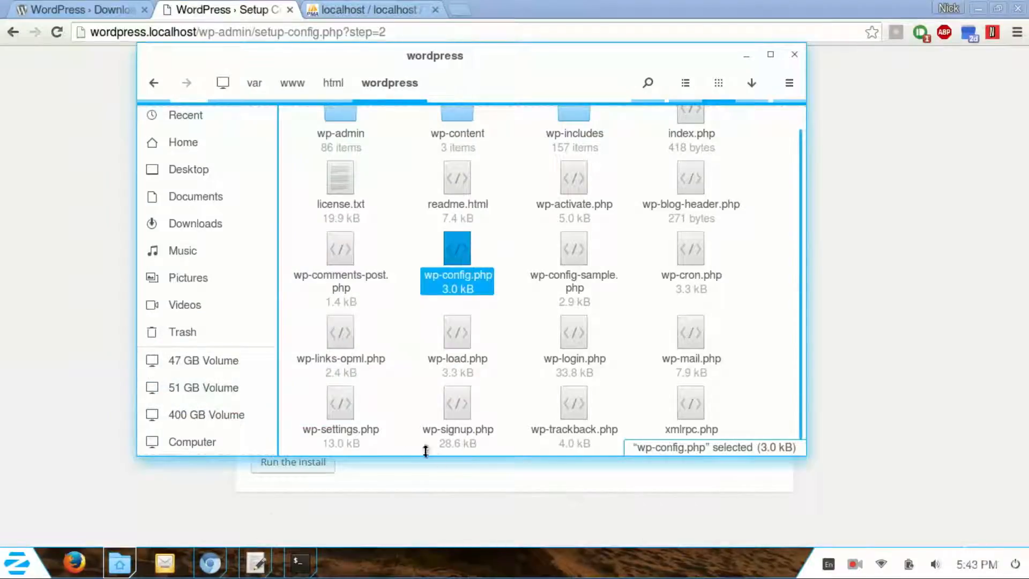
left_click(230, 514)
left_click(258, 461)
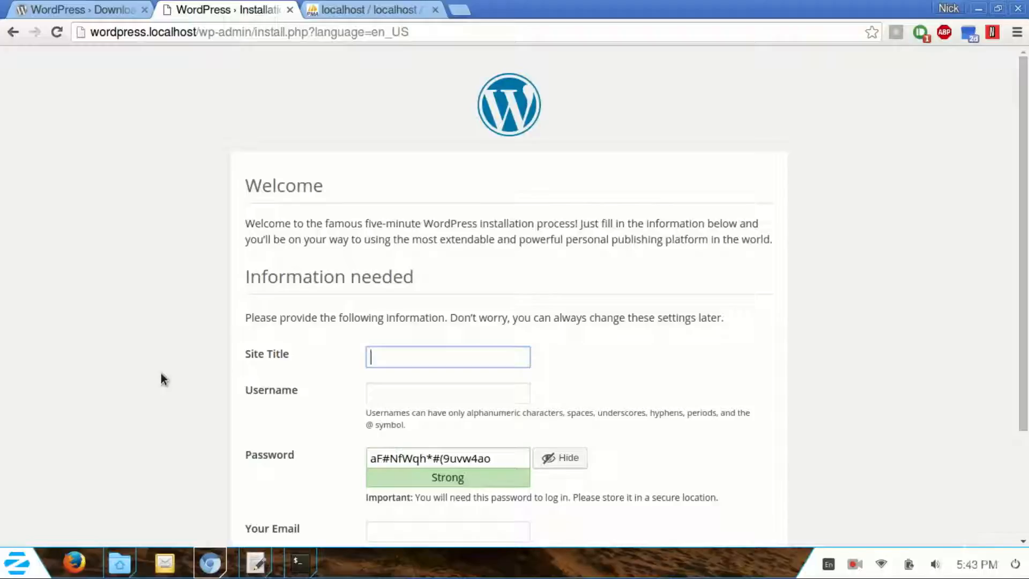
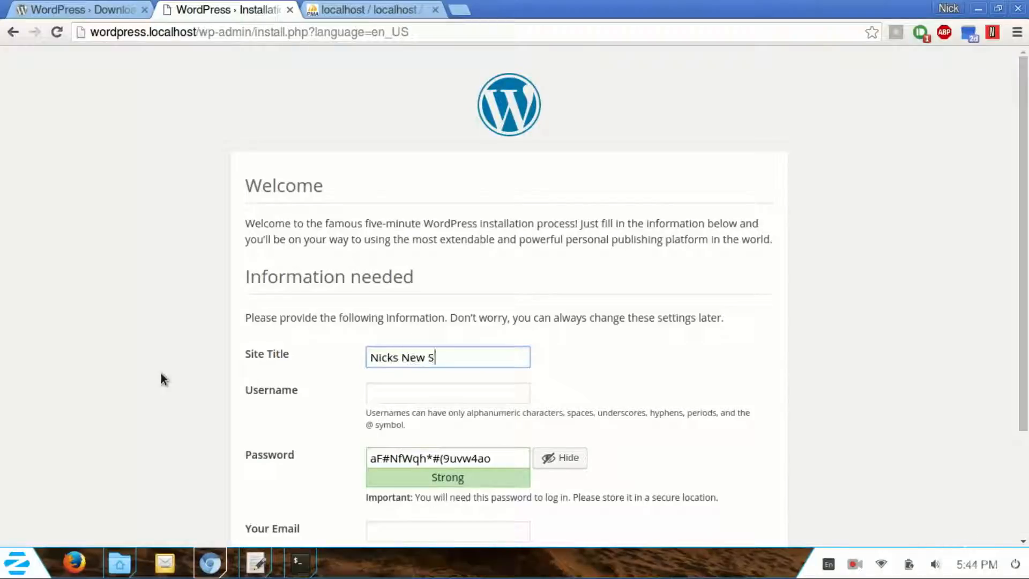
Step: Enter the site title, admin username, copied generated password and admin e-mail, then install WordPress
key("Tab")
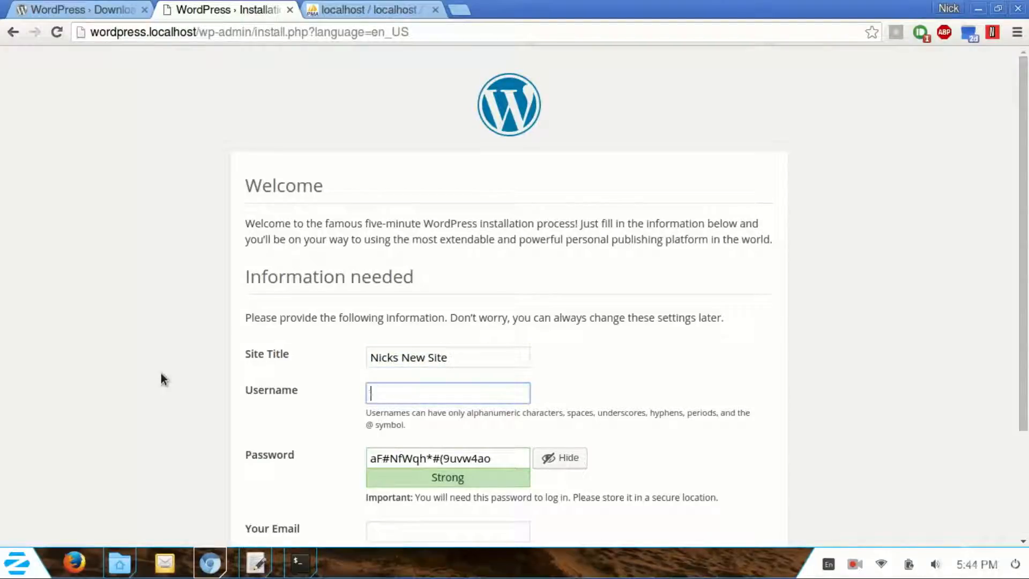
left_click_drag(514, 458, 293, 431)
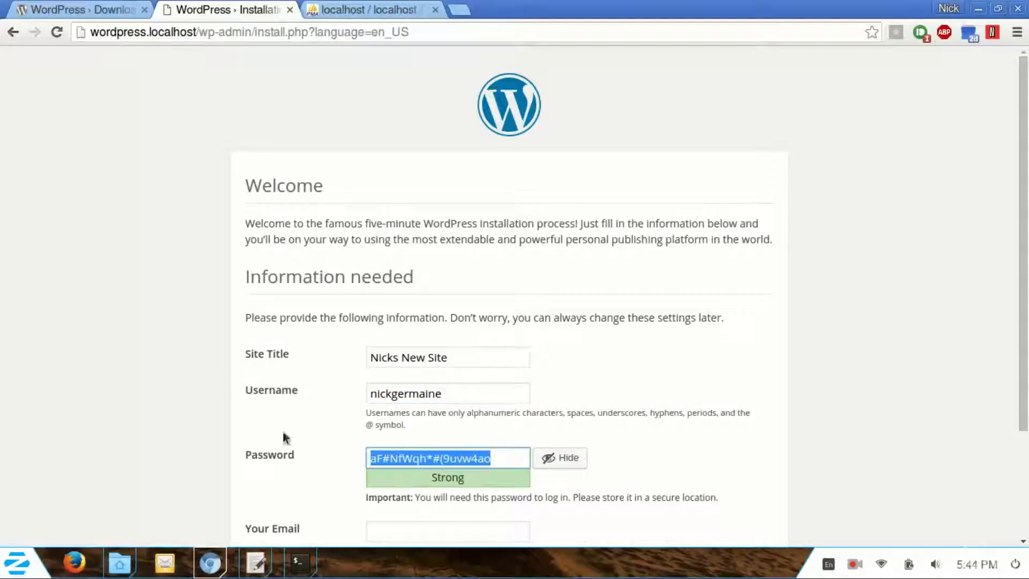
scroll(265, 413, "down", 3)
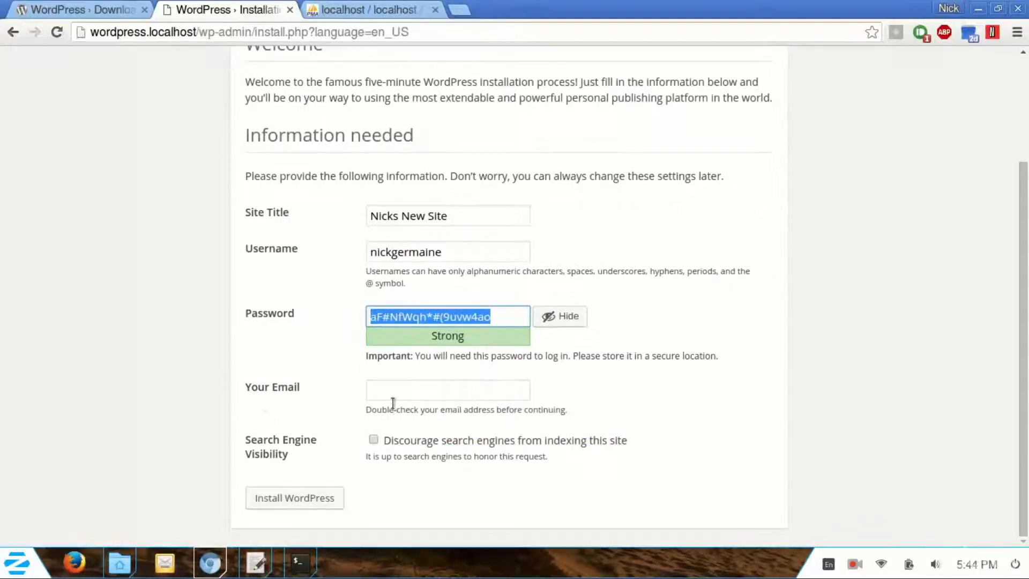
left_click(406, 394)
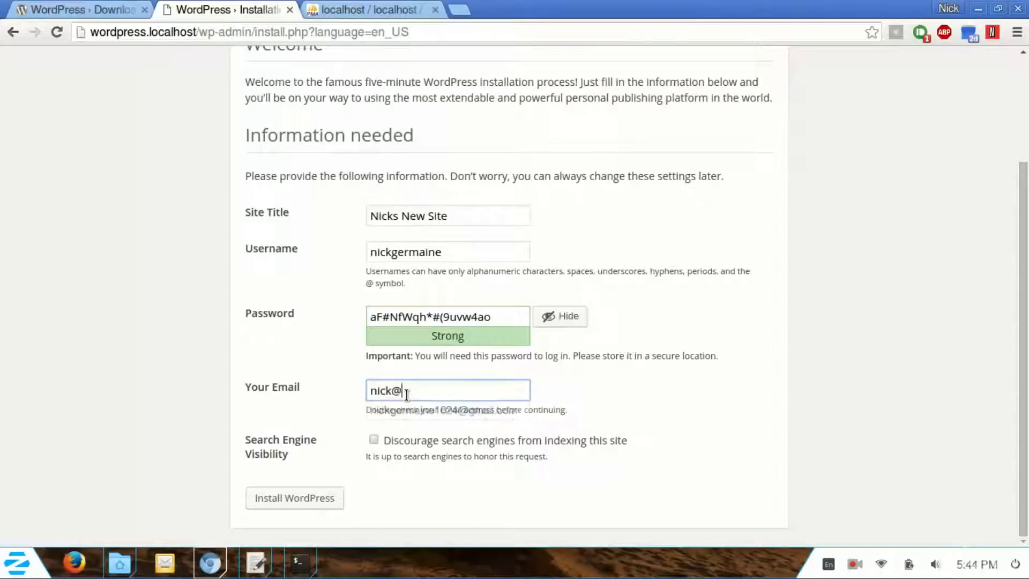
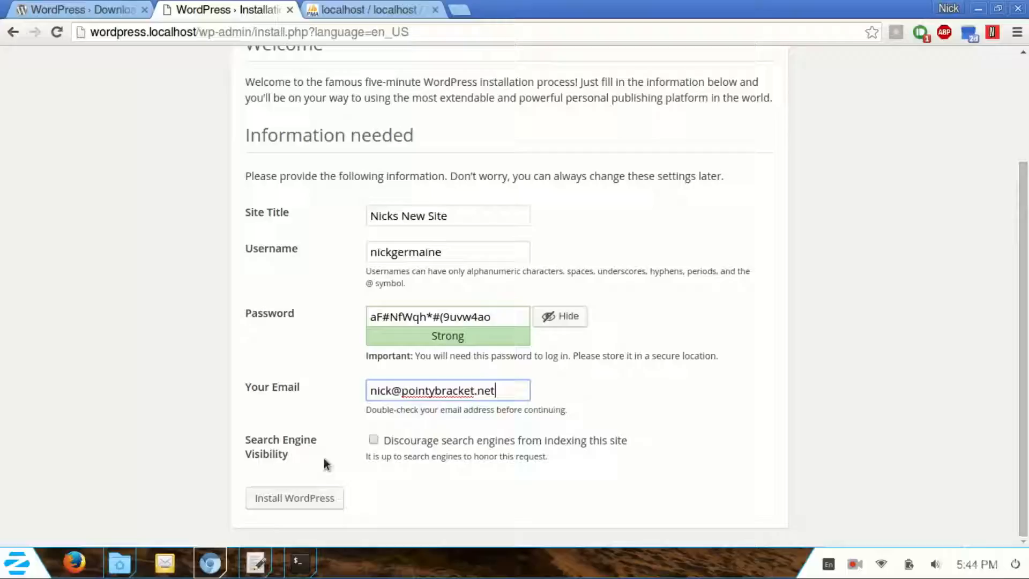
left_click(301, 498)
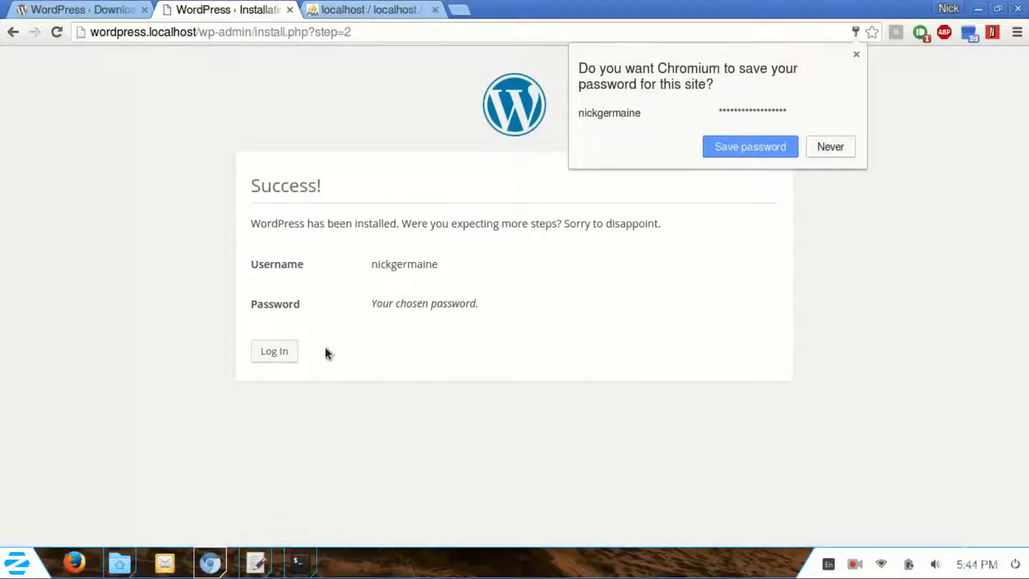
Step: Save the password, log in to the dashboard, and view the site's front page in a new tab
left_click(764, 142)
left_click(279, 351)
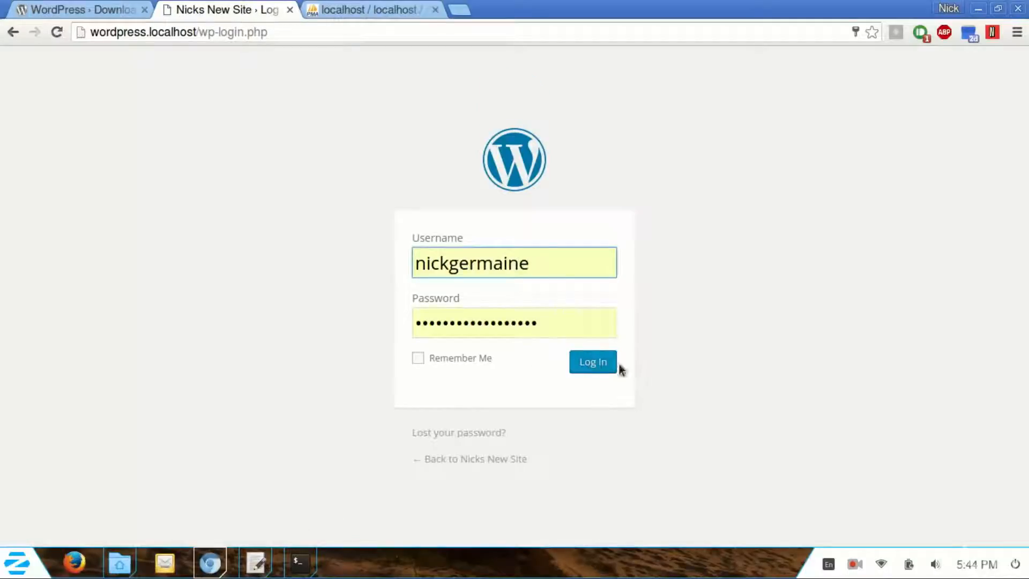
left_click(602, 368)
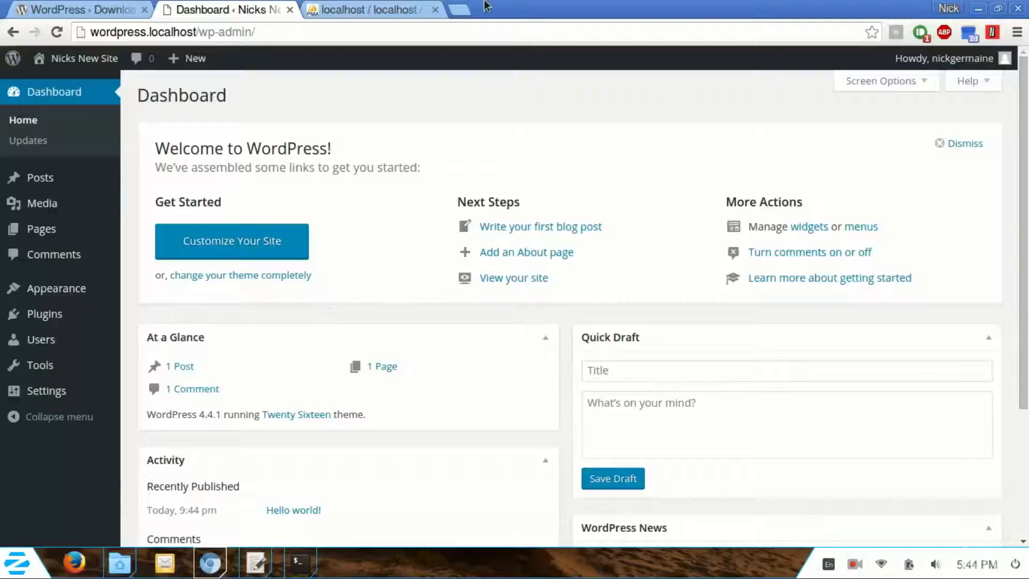
mouse_move(83, 58)
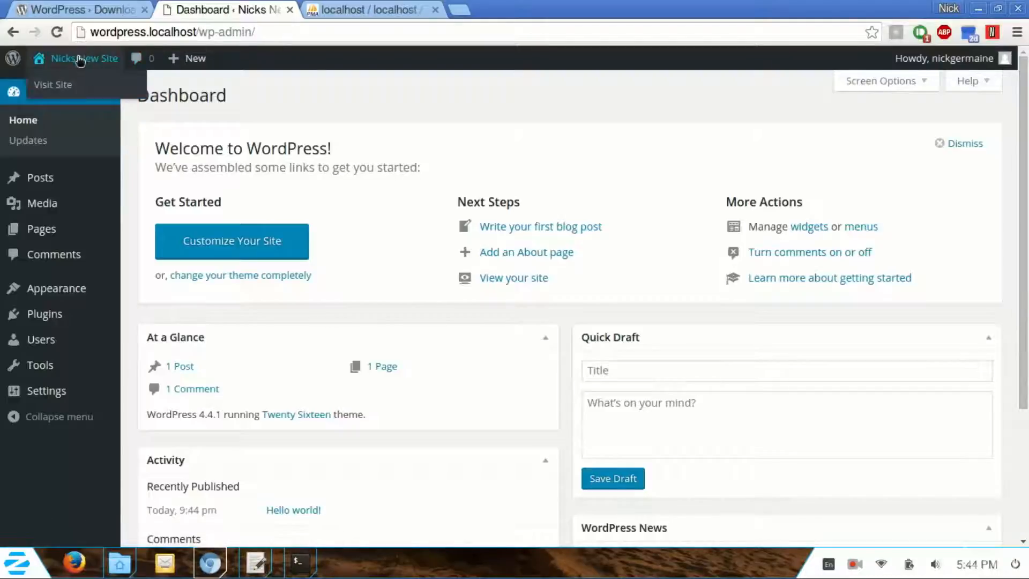
middle_click(60, 85)
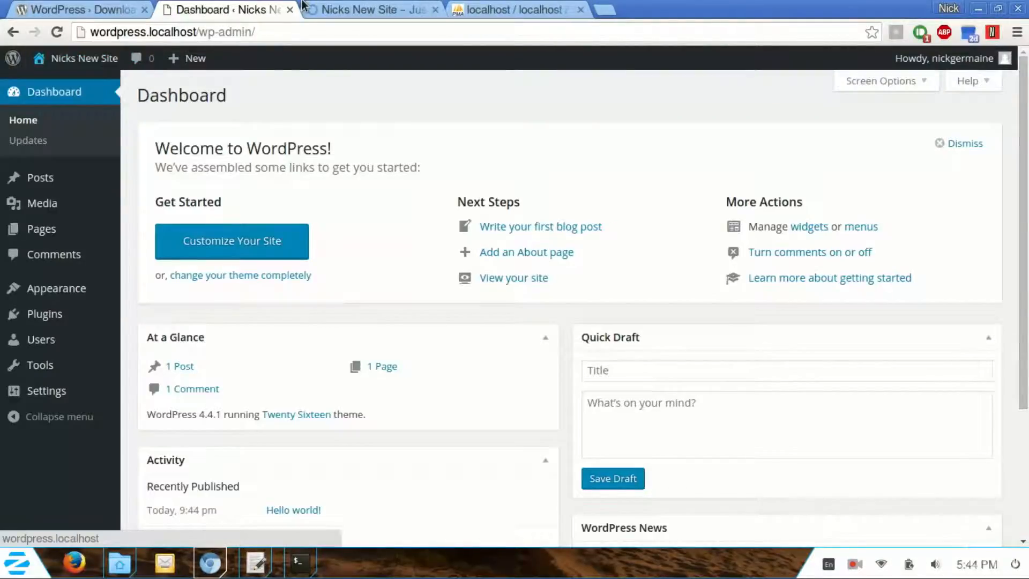
left_click(370, 9)
scroll(452, 214, "down", 10)
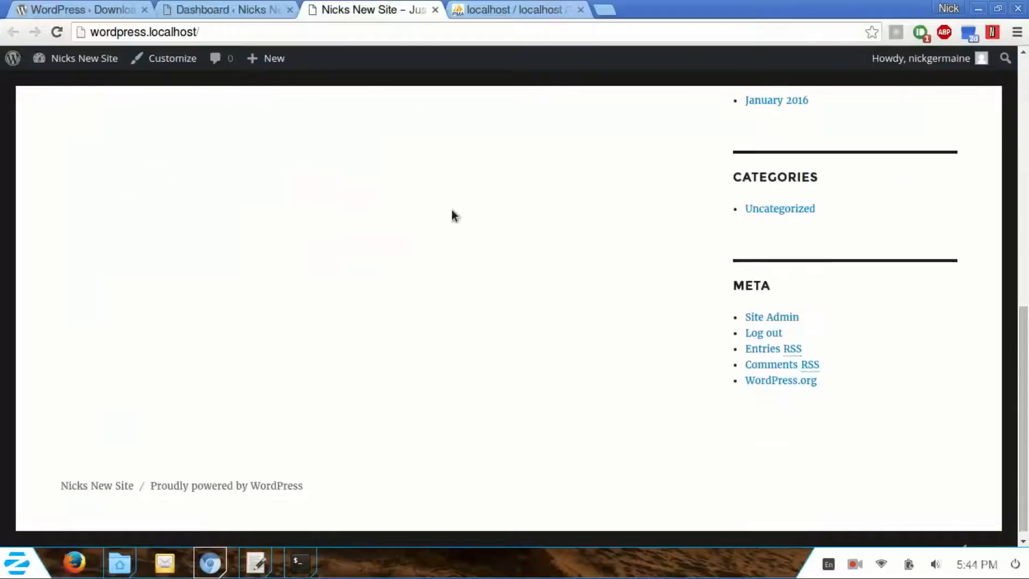
scroll(452, 215, "up", 10)
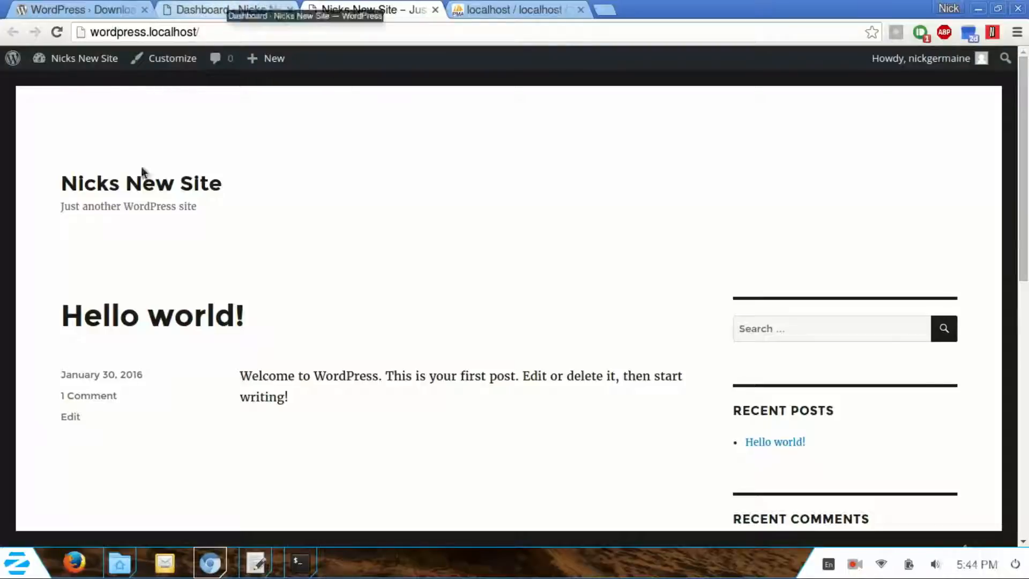
Step: Open the Hello world! post to check its URL, then minimize the browser, file manager and terminal
left_click(220, 313)
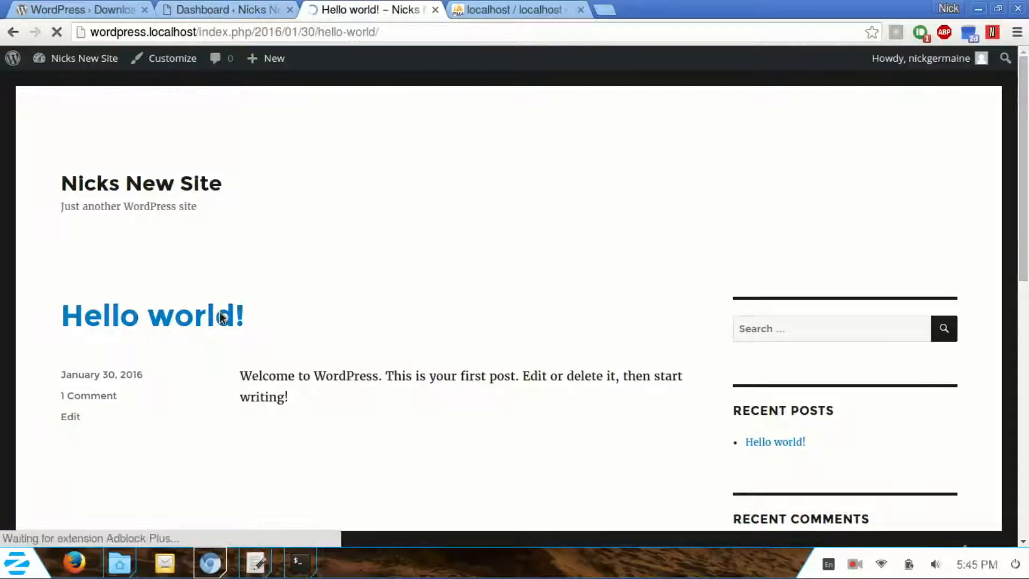
left_click_drag(409, 36, 199, 33)
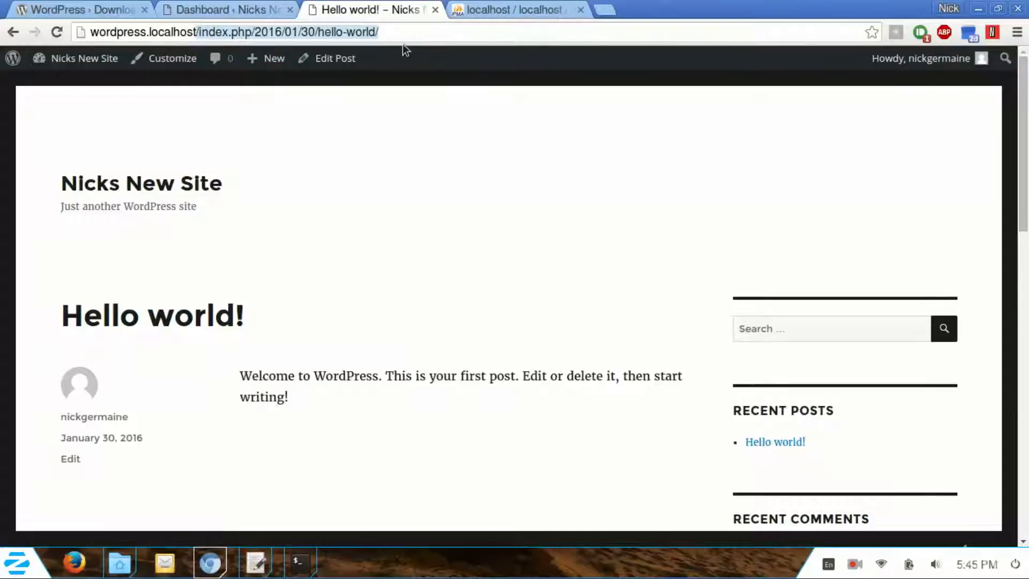
left_click(978, 9)
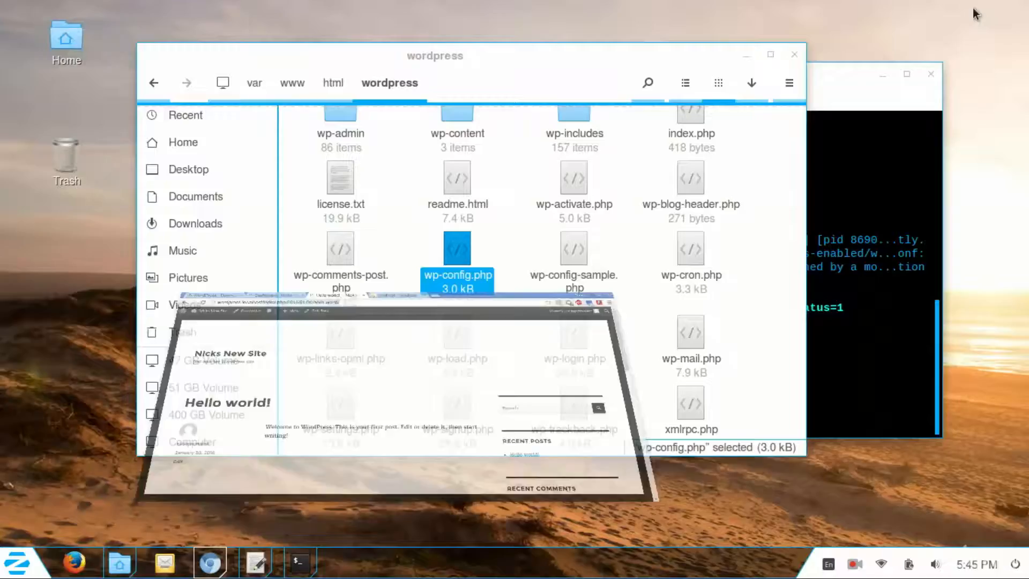
left_click(746, 55)
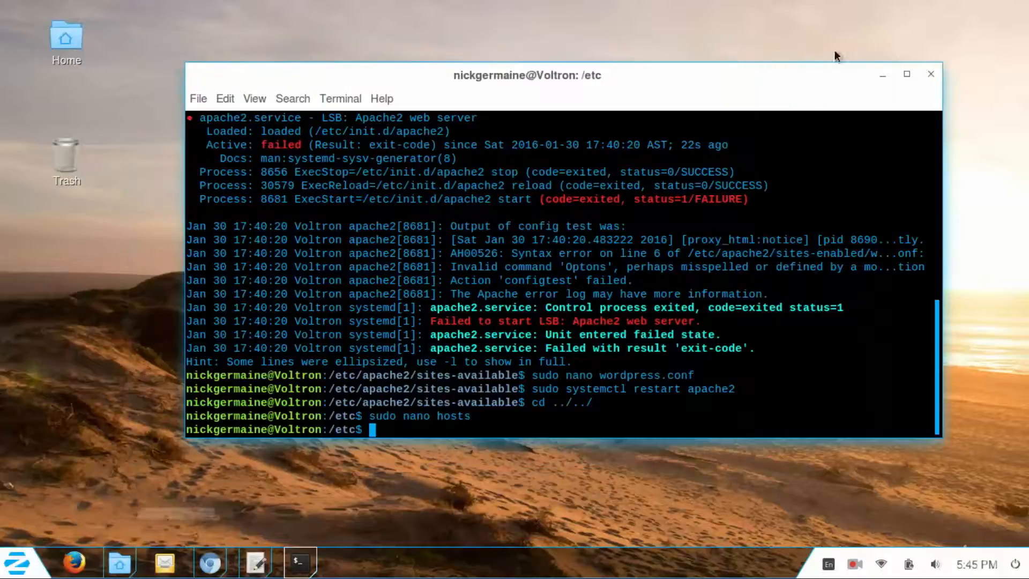
left_click(883, 73)
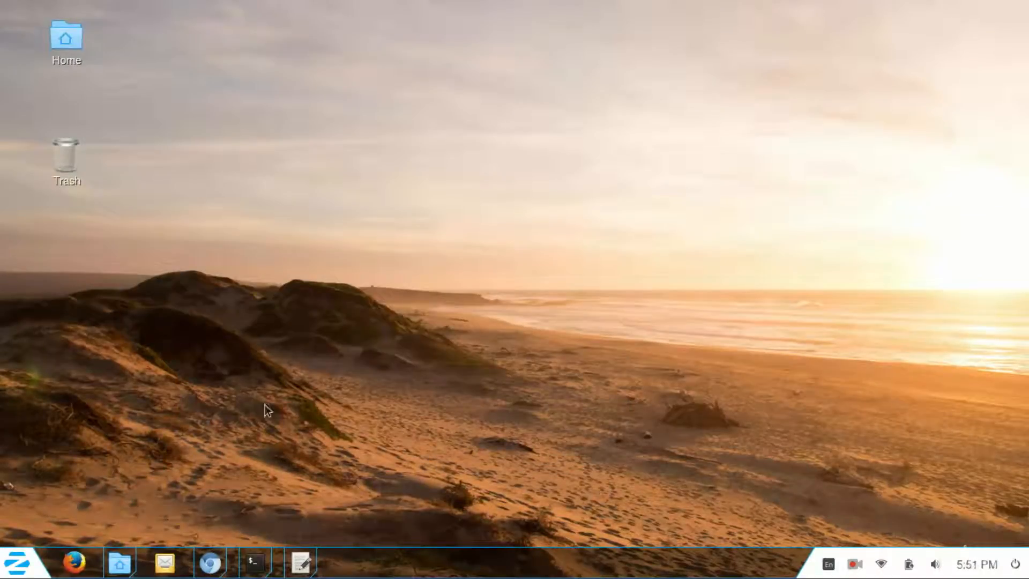
Step: Under Settings > Permalinks, select the Post name (/%postname%/) structure and save the changes
left_click(210, 563)
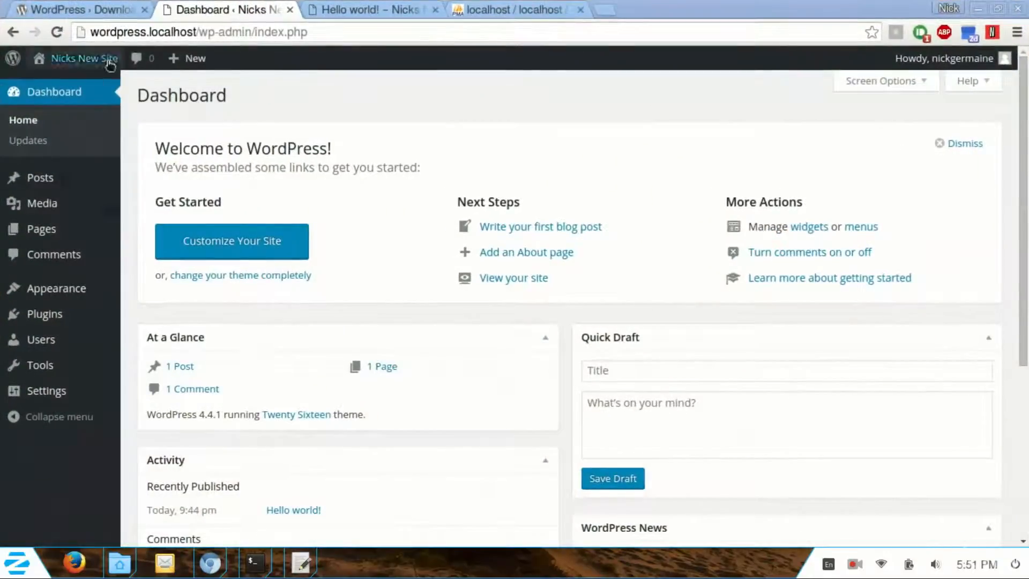
mouse_move(32, 395)
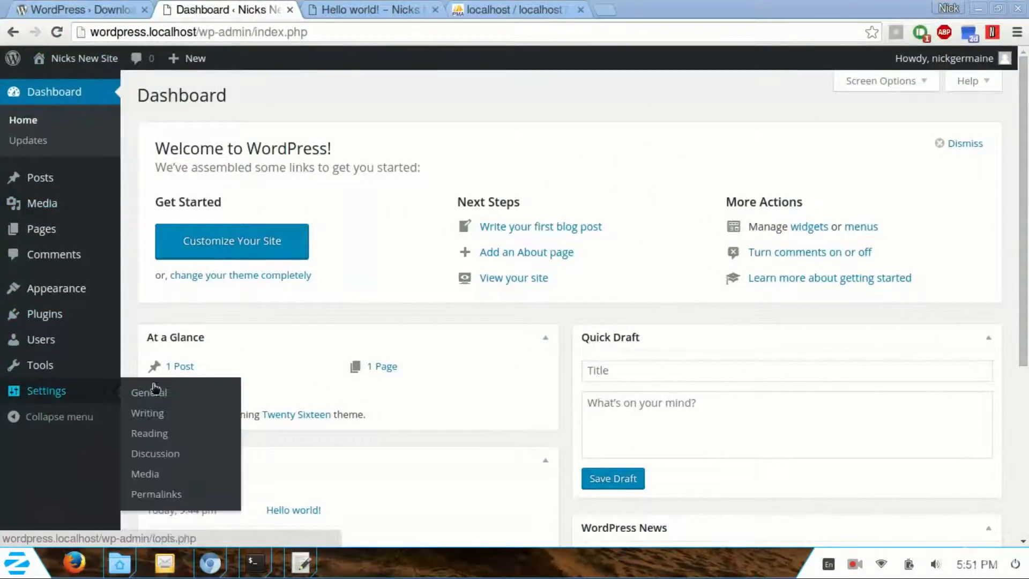
mouse_move(80, 394)
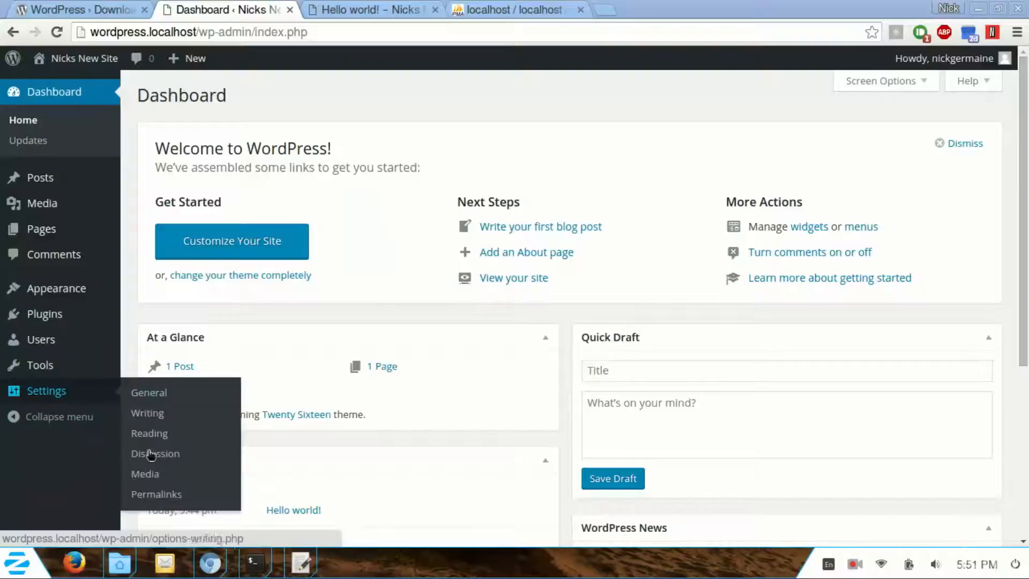
left_click(149, 498)
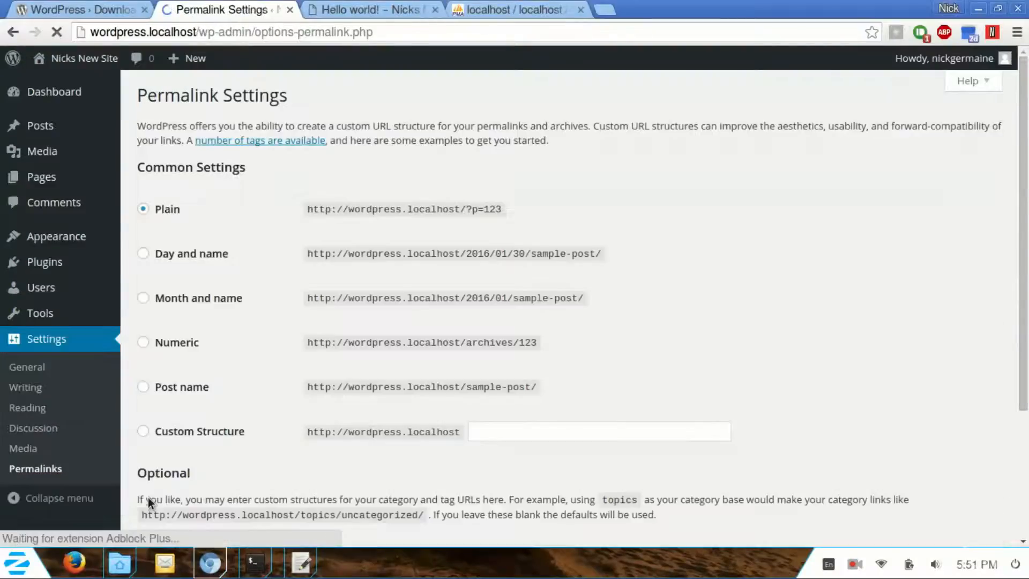
scroll(271, 247, "down", 2)
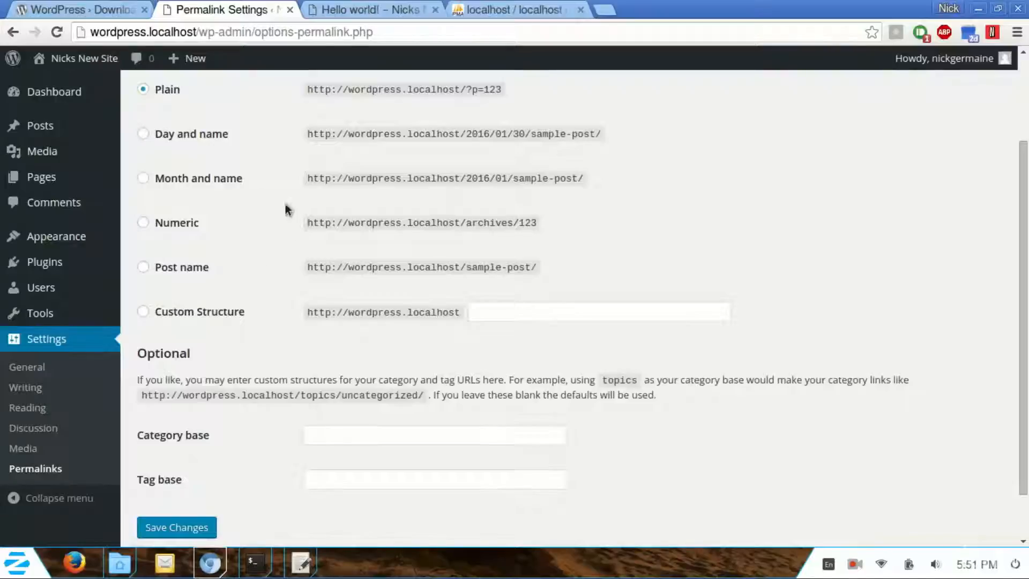
scroll(288, 277, "up", 2)
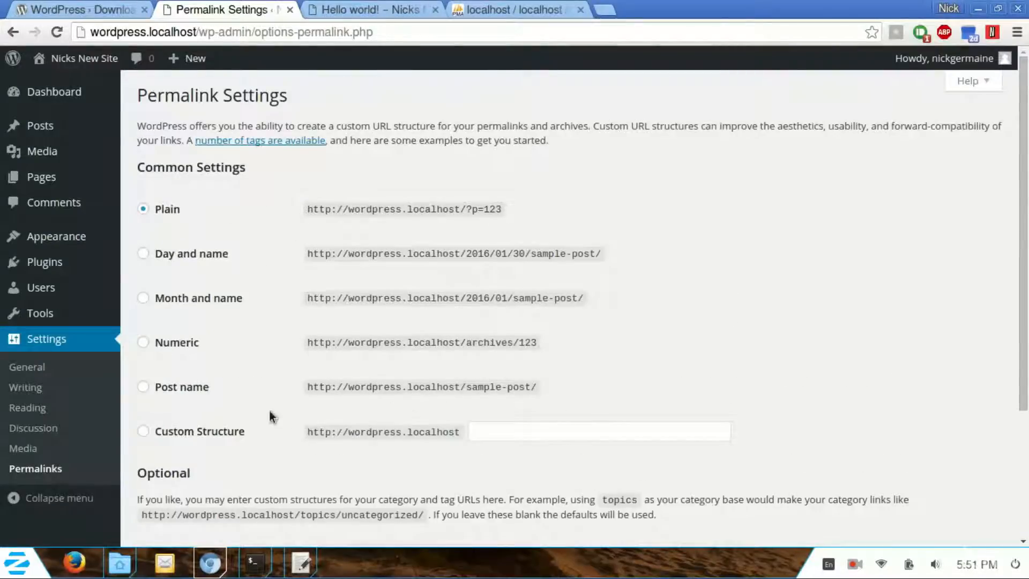
left_click(145, 387)
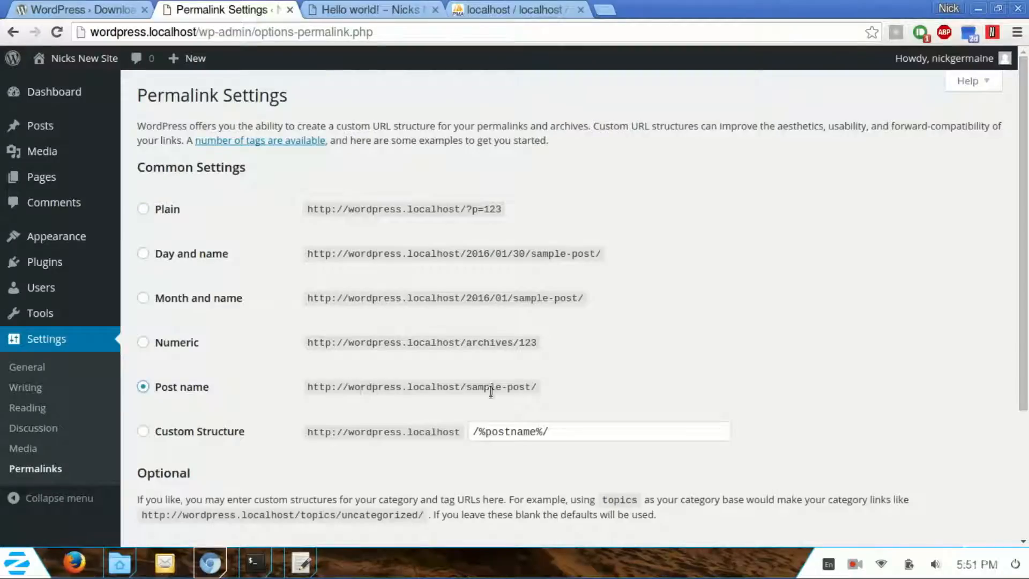
scroll(323, 379, "down", 3)
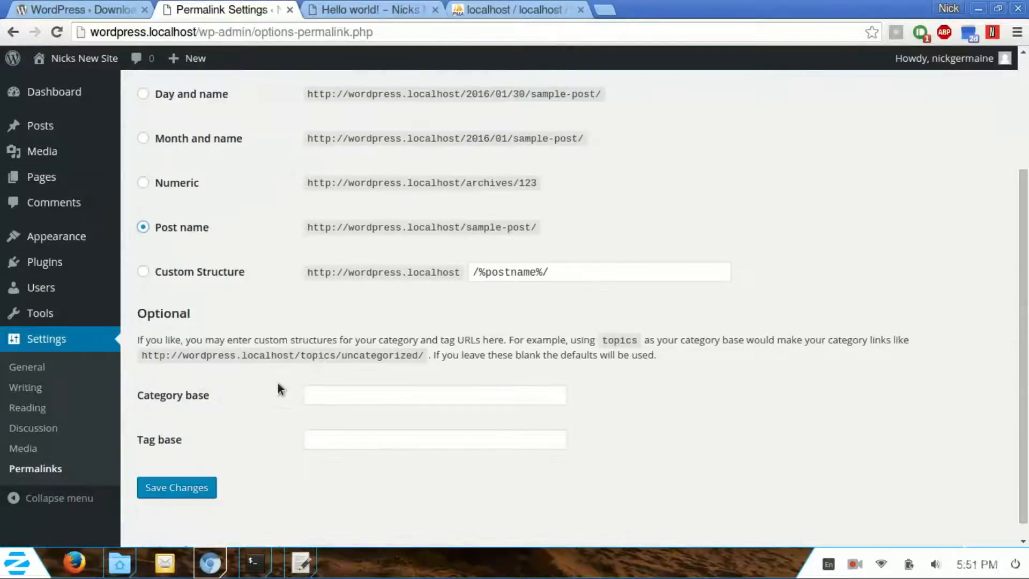
scroll(257, 386, "down", 1)
left_click(173, 468)
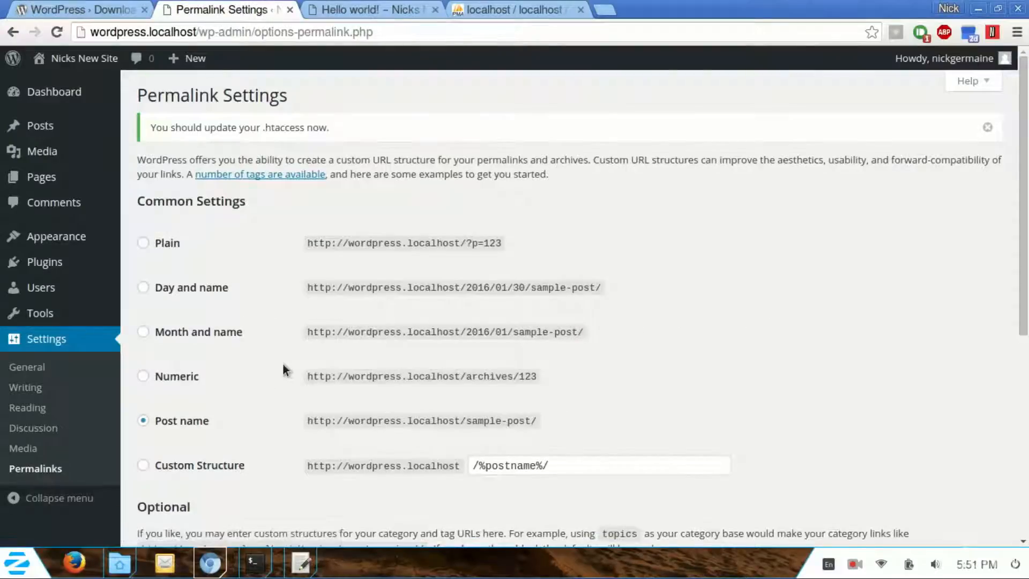
Step: Review the suggested .htaccess rewrite rules, then bring back the wordpress folder window in Files
scroll(284, 370, "down", 4)
scroll(283, 364, "down", 2)
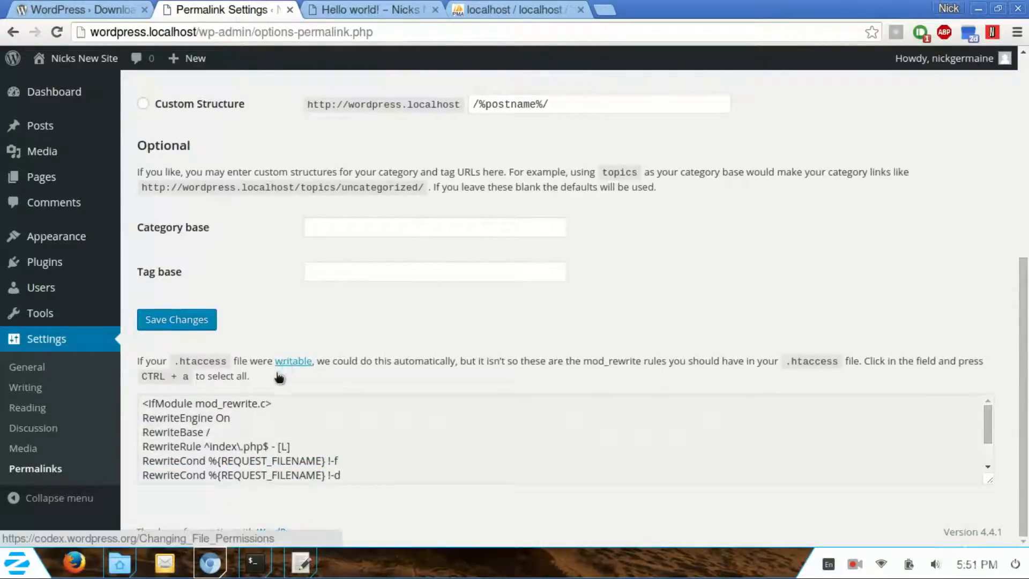
scroll(281, 311, "up", 7)
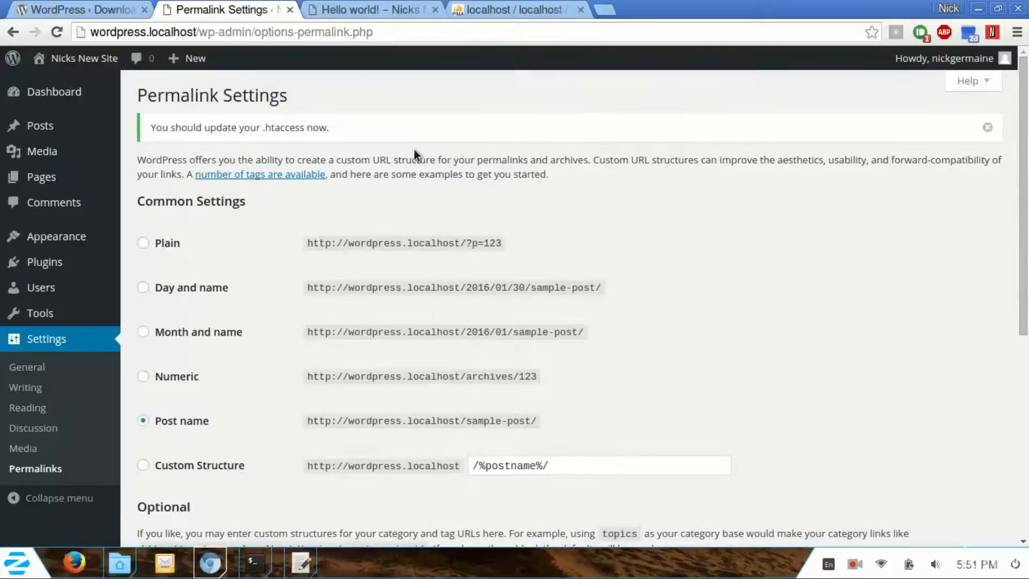
scroll(279, 268, "down", 6)
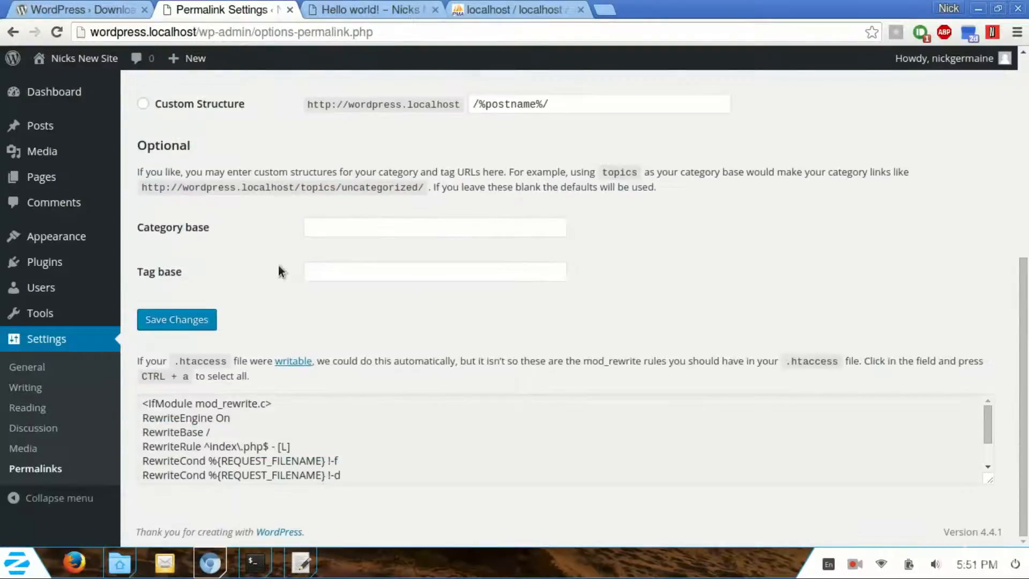
mouse_move(132, 563)
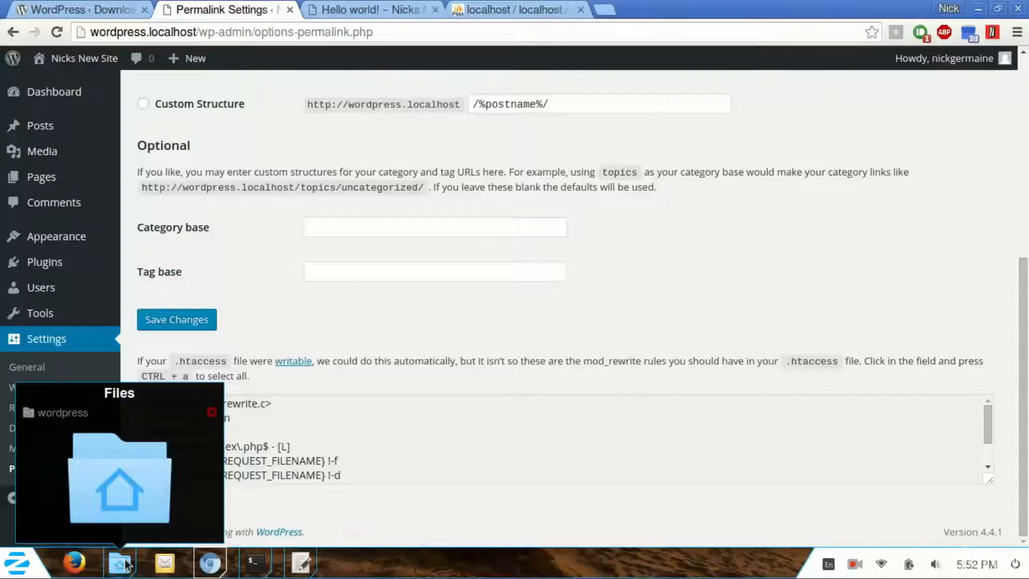
left_click(125, 562)
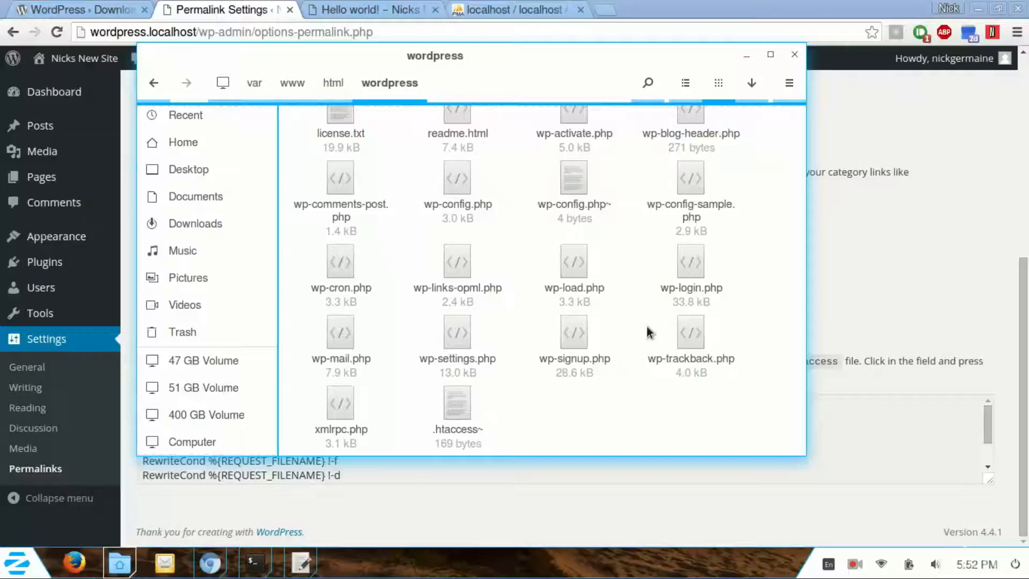
Step: Create a new empty text document named .htaccess in the wordpress folder
right_click(539, 401)
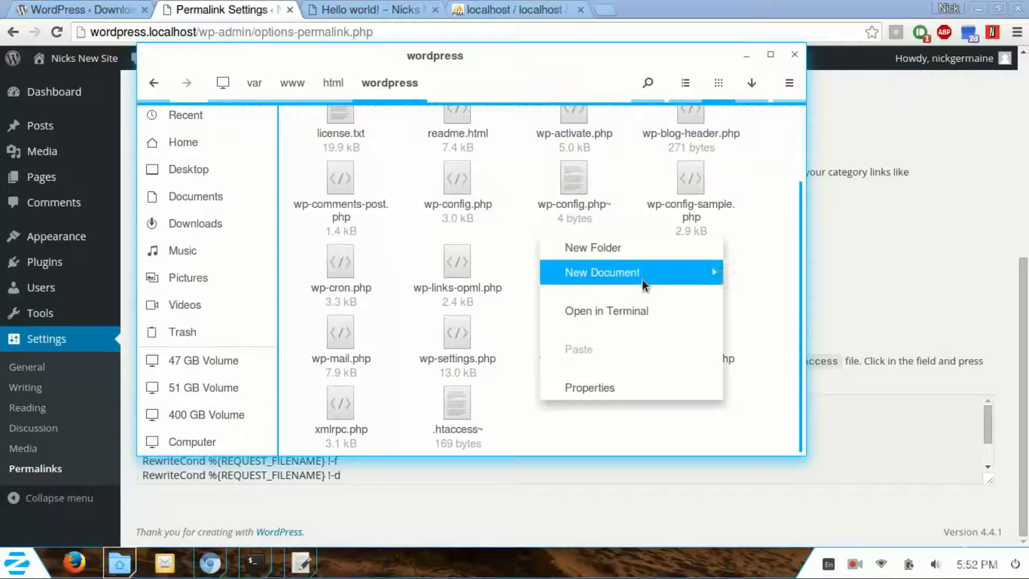
mouse_move(652, 275)
left_click(771, 397)
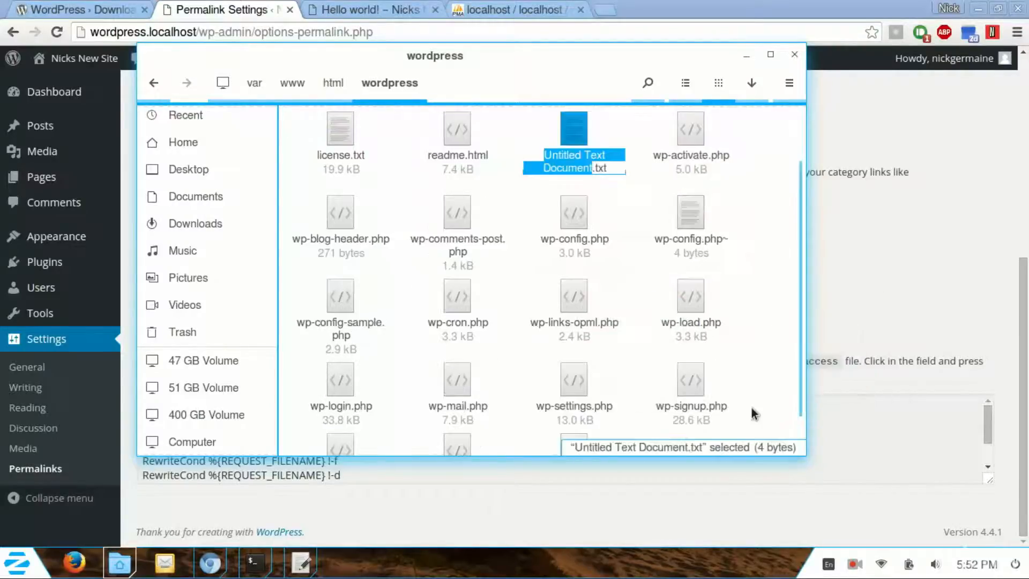
key("Delete")
key("Delete")
key("Delete")
key("Delete")
key("Delete")
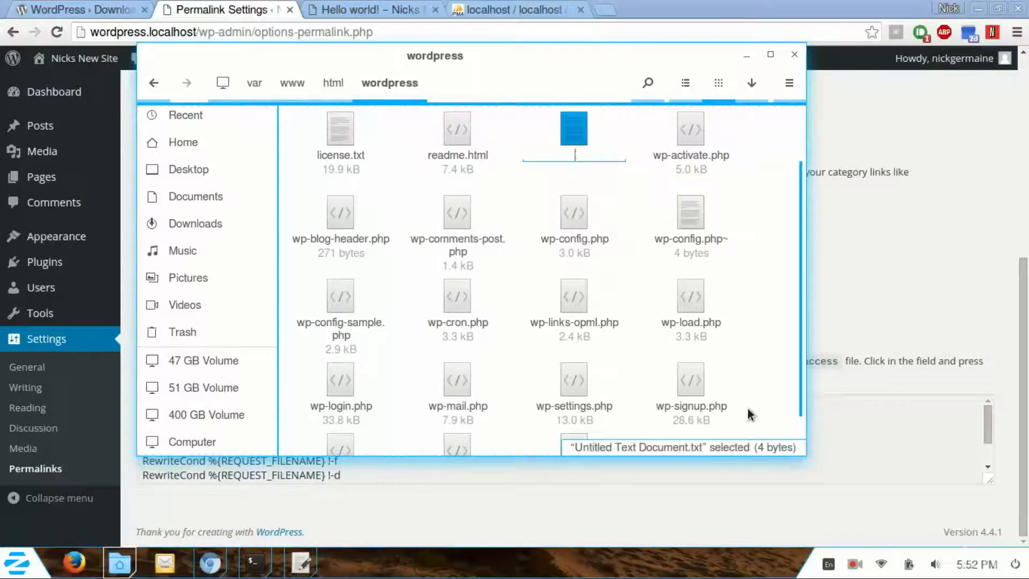
type(".htaccess")
key("Return")
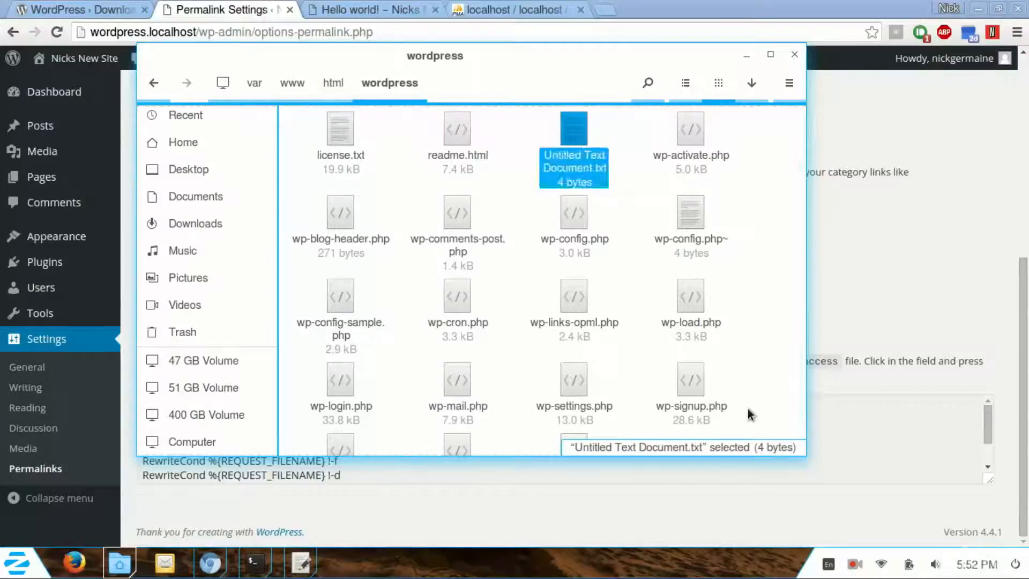
right_click(460, 410)
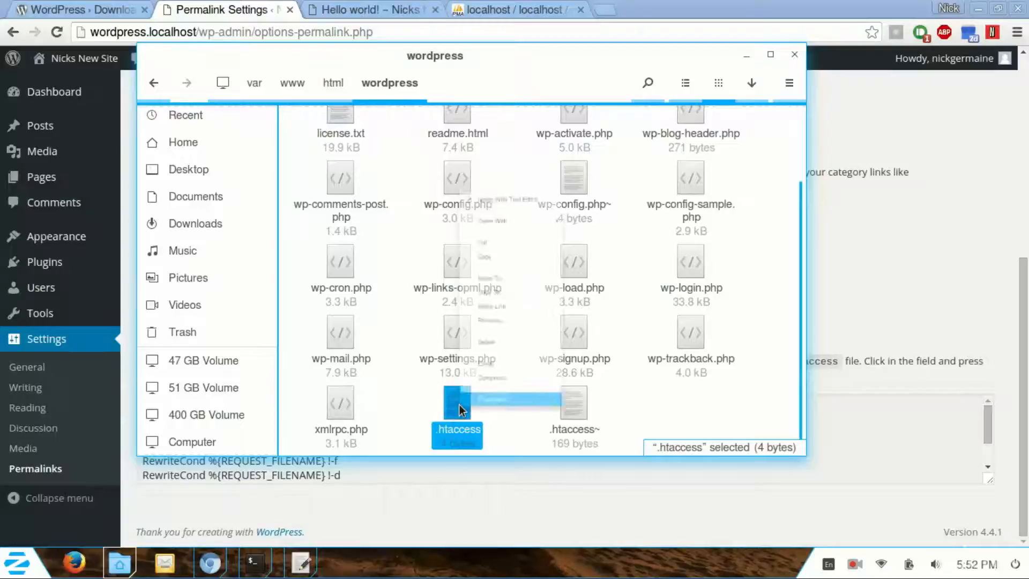
Step: Open .htaccess in gedit and copy the suggested rewrite rules from Permalink Settings
left_click(541, 38)
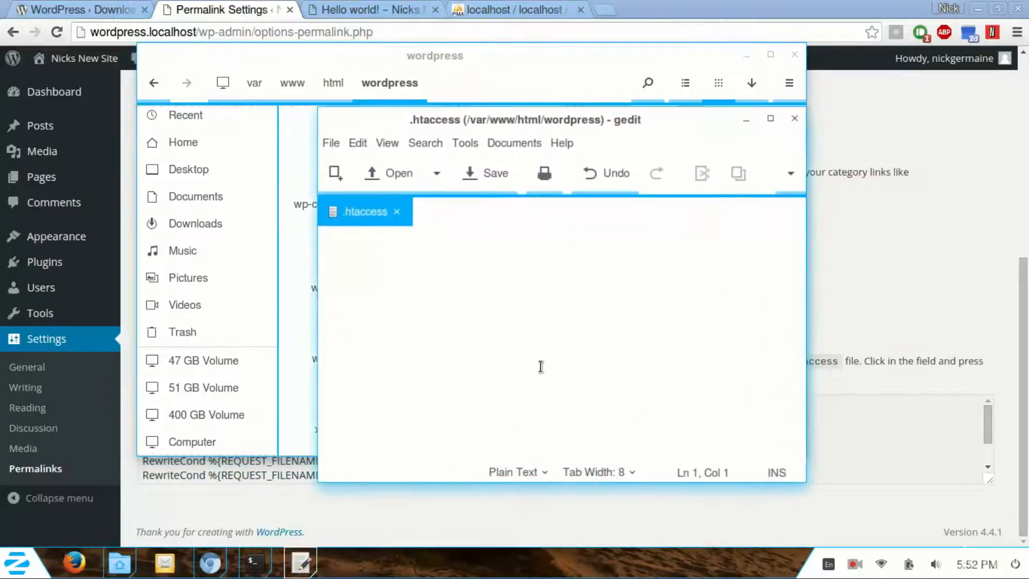
left_click_drag(478, 118, 512, 118)
left_click(184, 7)
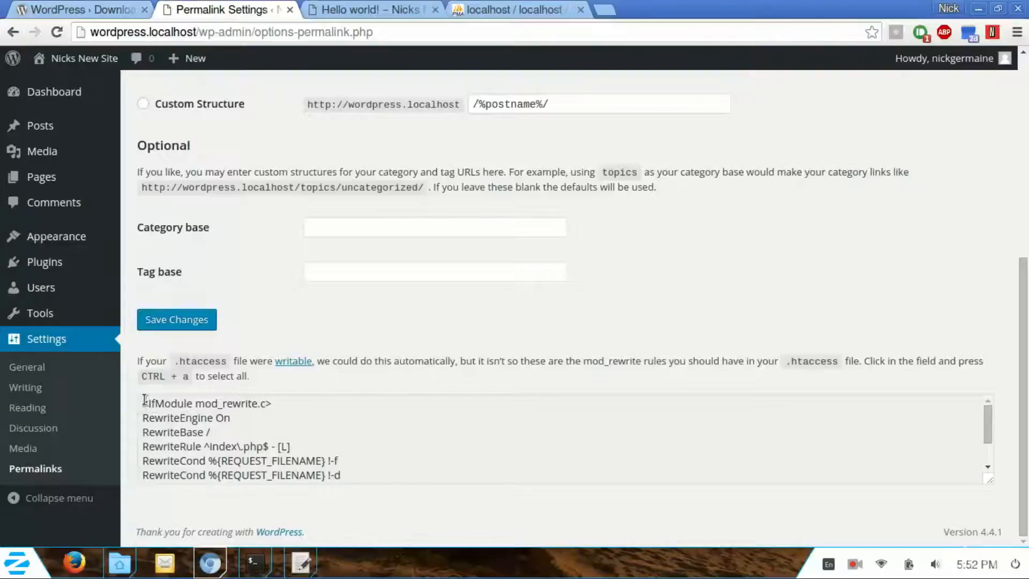
left_click_drag(145, 400, 373, 477)
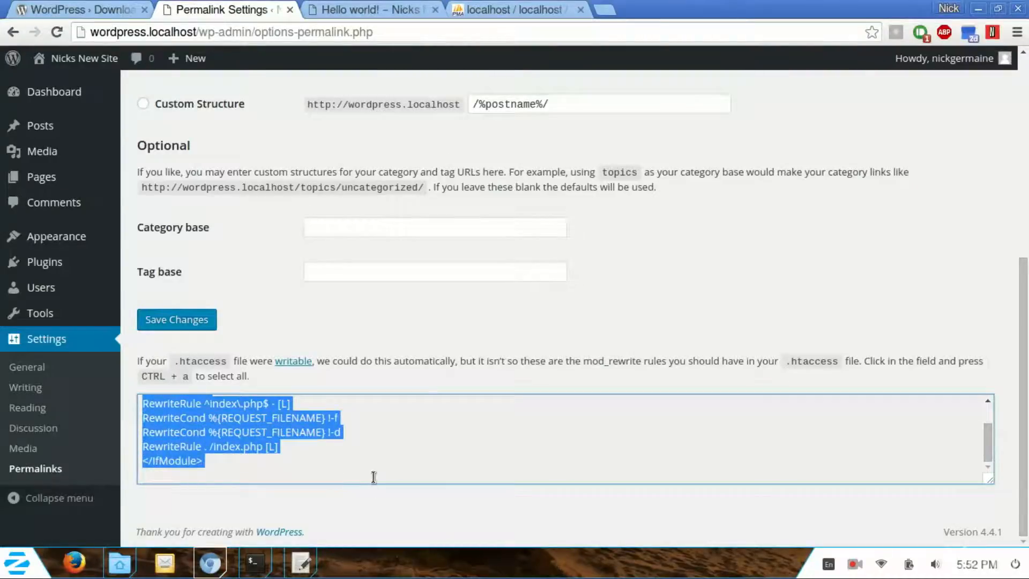
key("ctrl+c")
Step: Paste the rules into .htaccess and save, choosing Save Anyway on the external-change warning
left_click(303, 562)
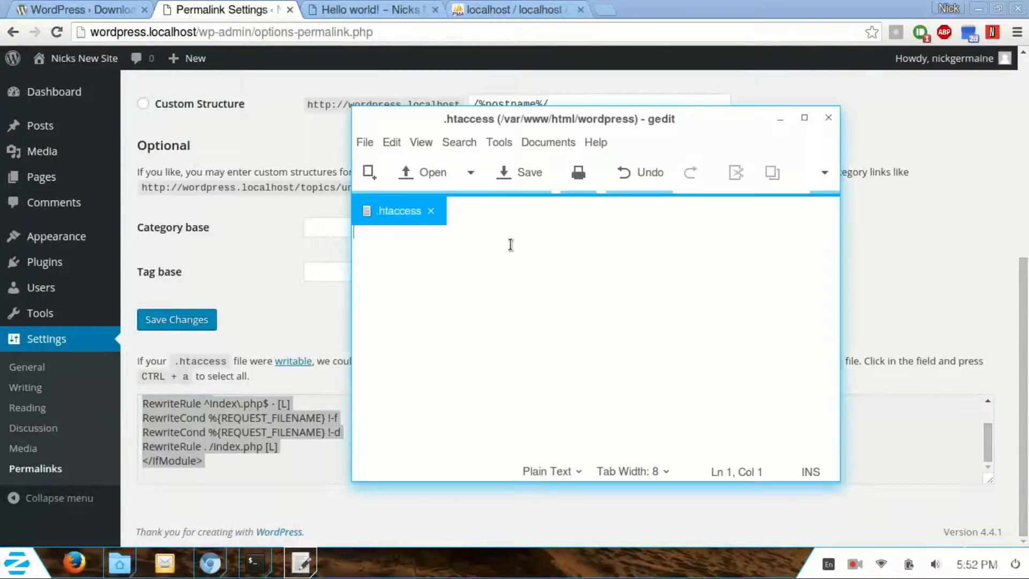
key("ctrl+v")
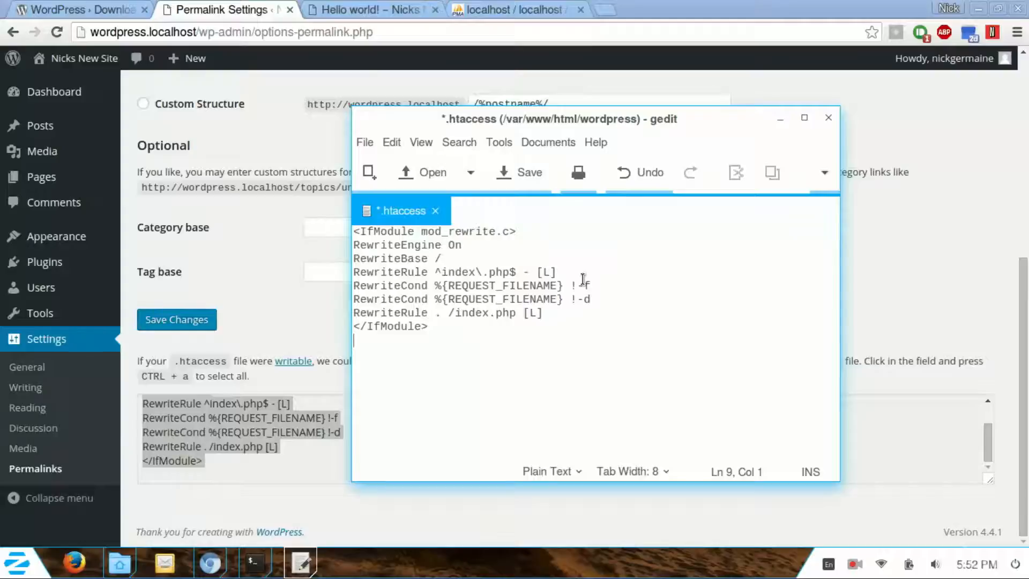
key("ctrl+s")
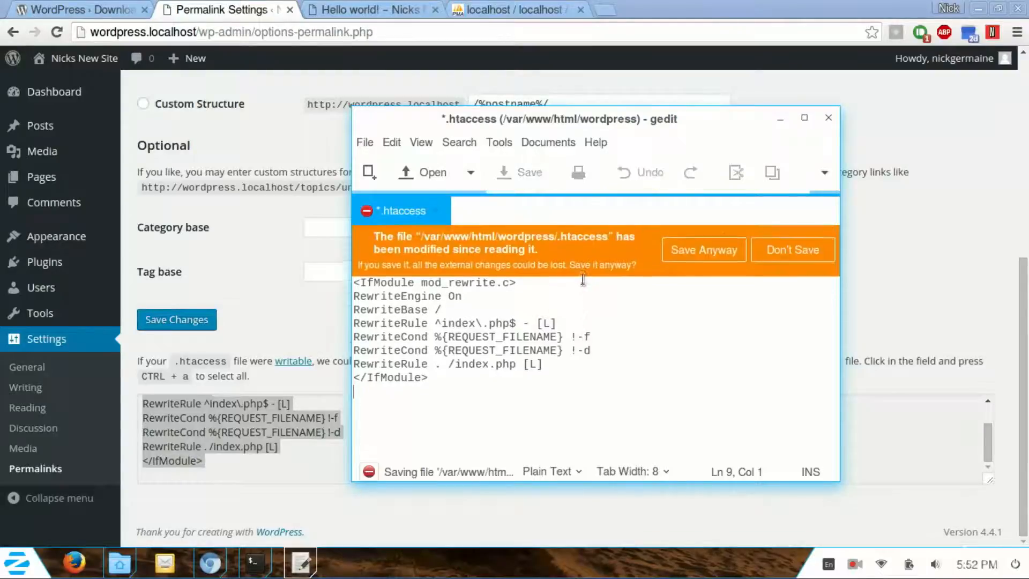
left_click(701, 254)
left_click(528, 315)
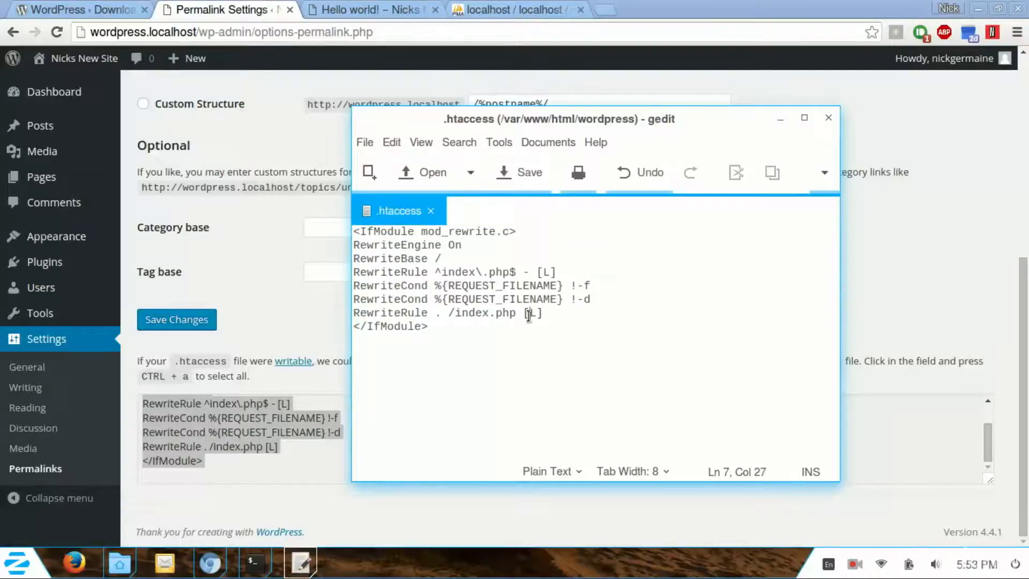
left_click(364, 9)
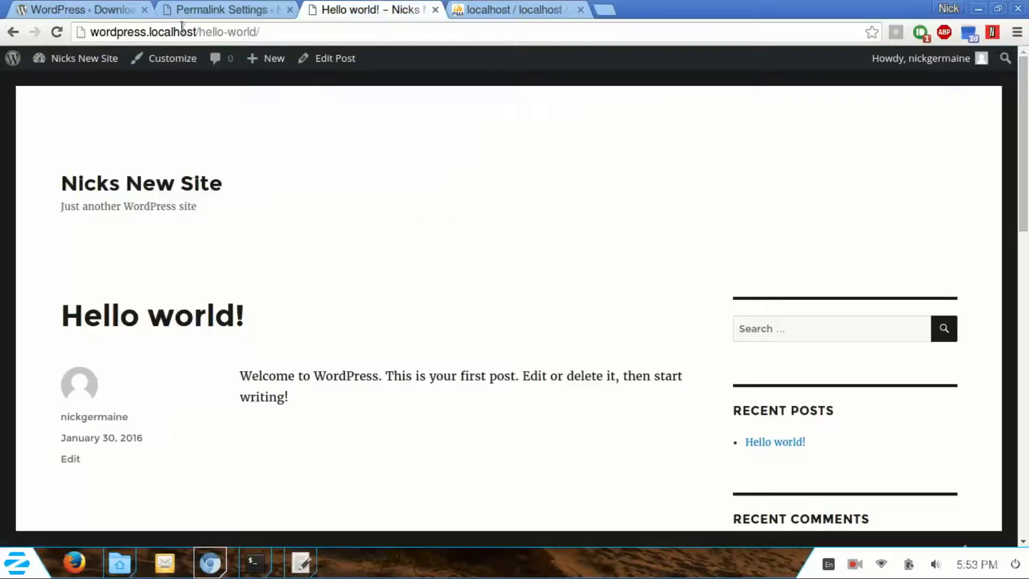
Step: Reload the Hello world! post at /hello-world/, then go home, back to the post, and home again
left_click(56, 32)
left_click(105, 181)
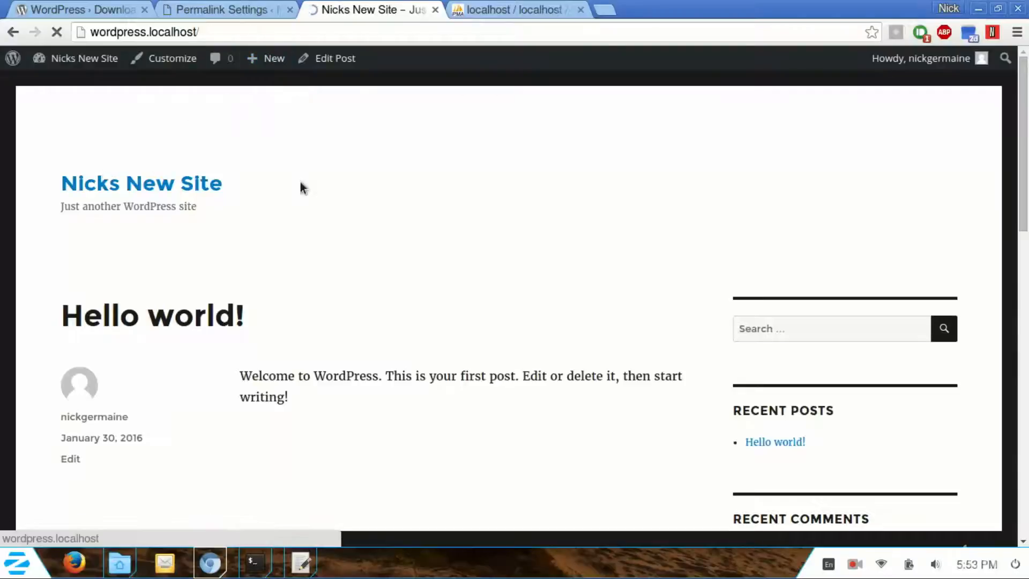
left_click(195, 322)
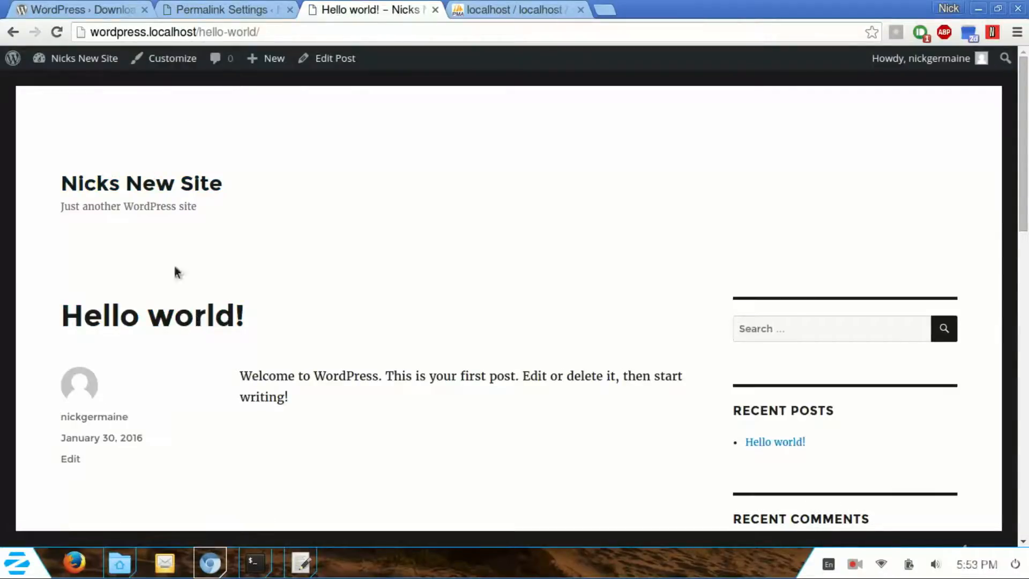
left_click(135, 178)
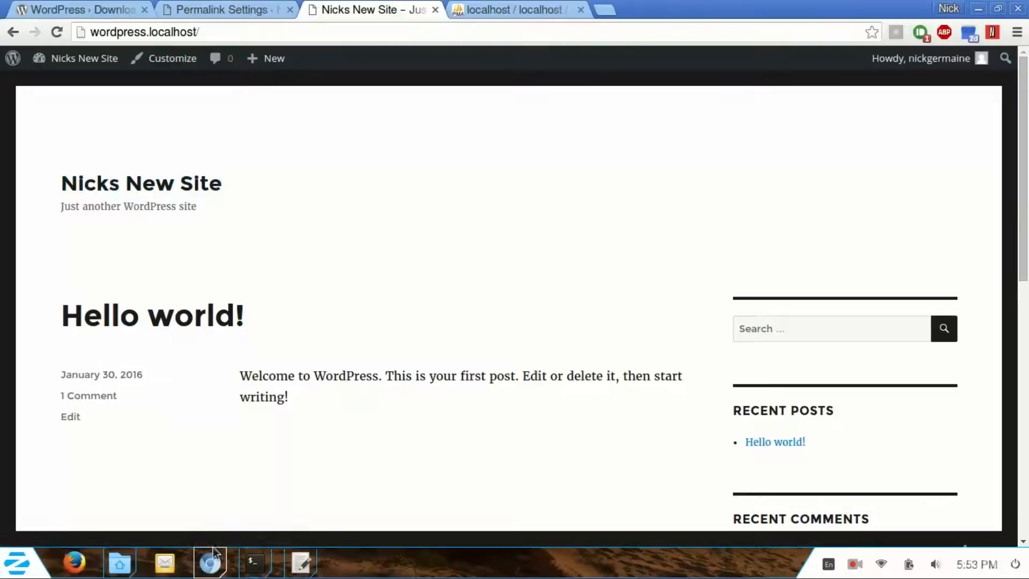
left_click(124, 567)
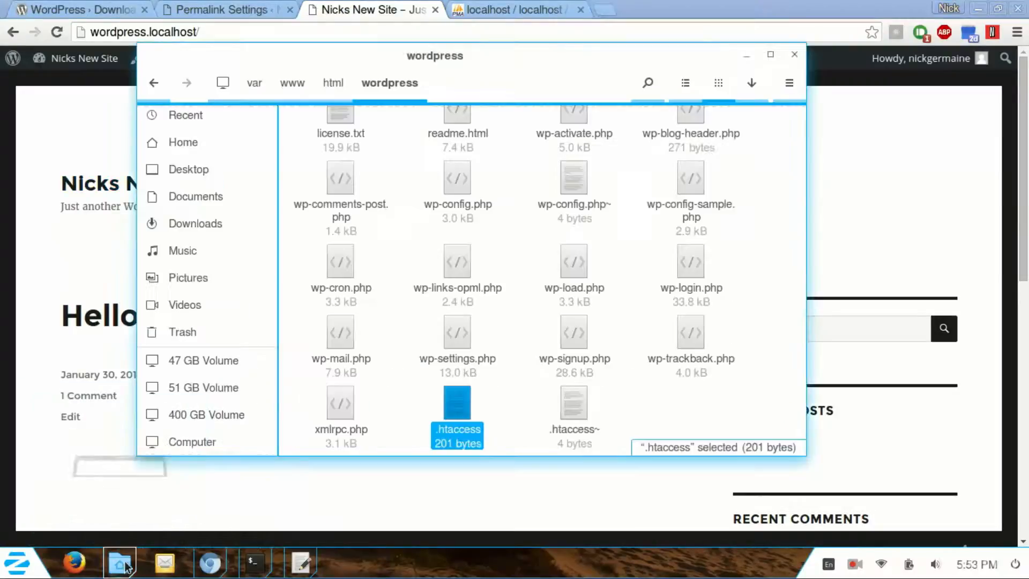
Step: Reopen .htaccess in gedit and resave it with a trailing blank line
right_click(455, 404)
left_click(500, 42)
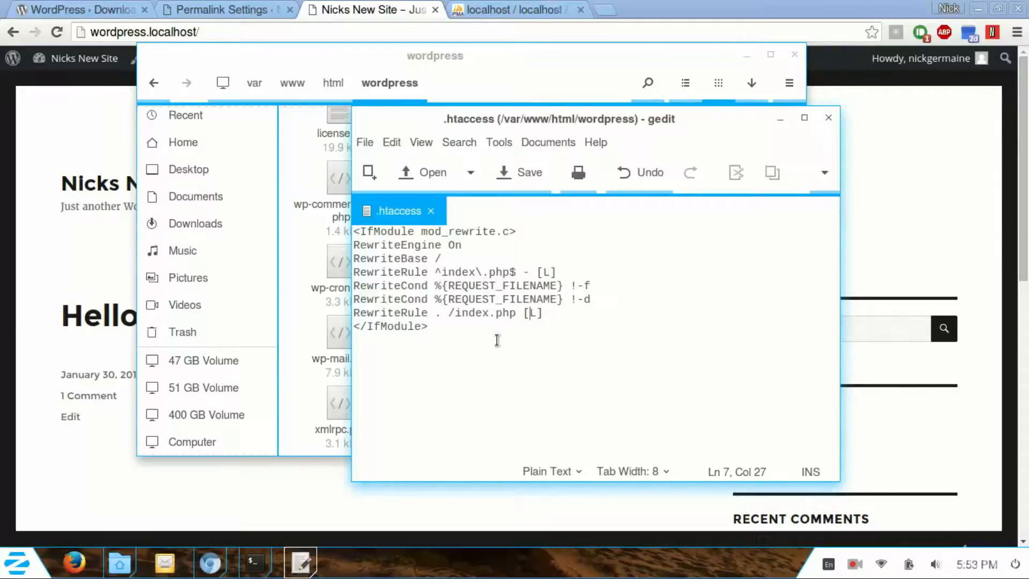
left_click(514, 334)
mouse_move(306, 567)
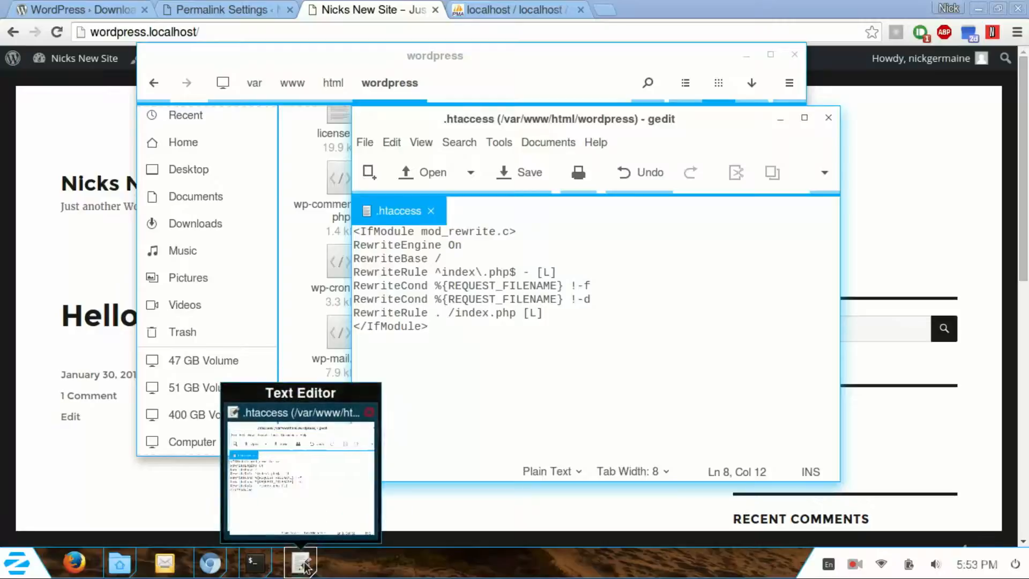
left_click(615, 349)
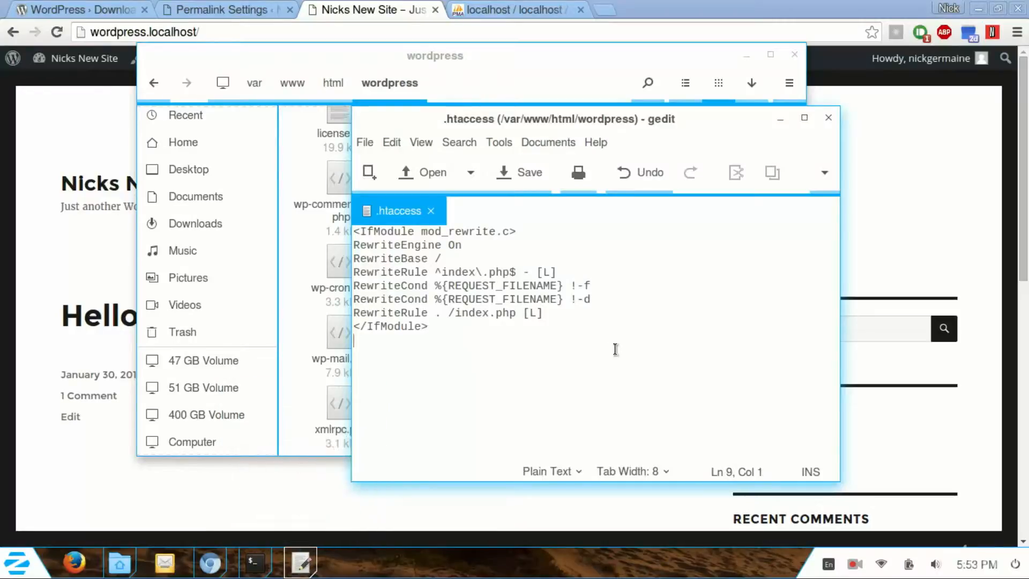
key("ctrl+s")
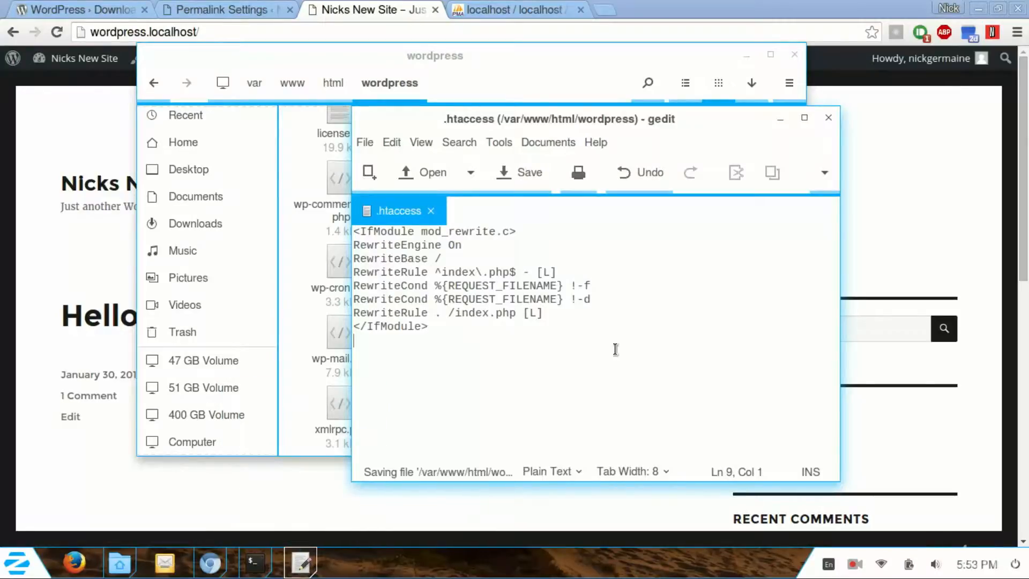
Step: Close gedit, reload the site, and open the Hello world! post at /hello-world/
left_click(828, 118)
left_click(55, 33)
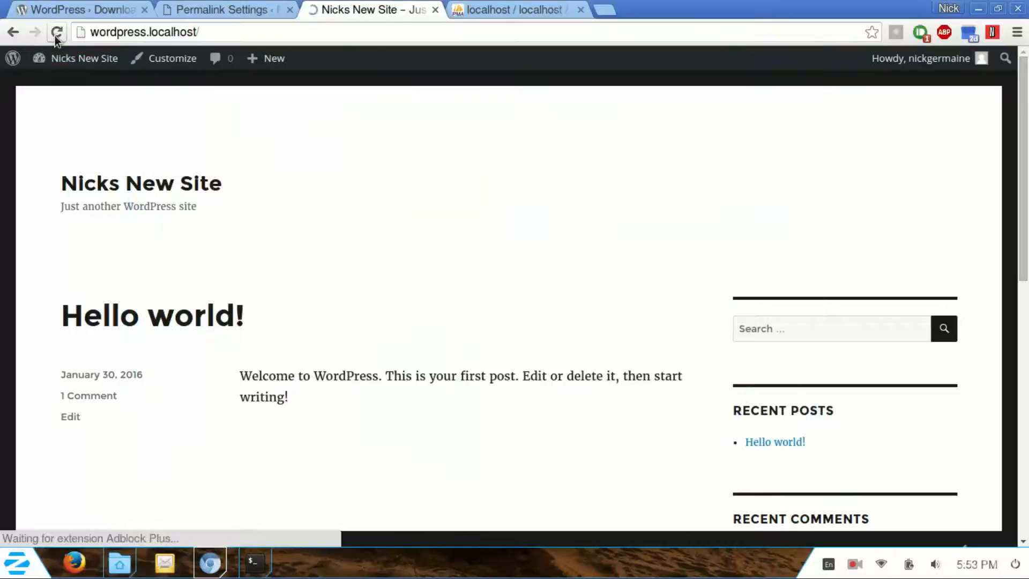
left_click(137, 318)
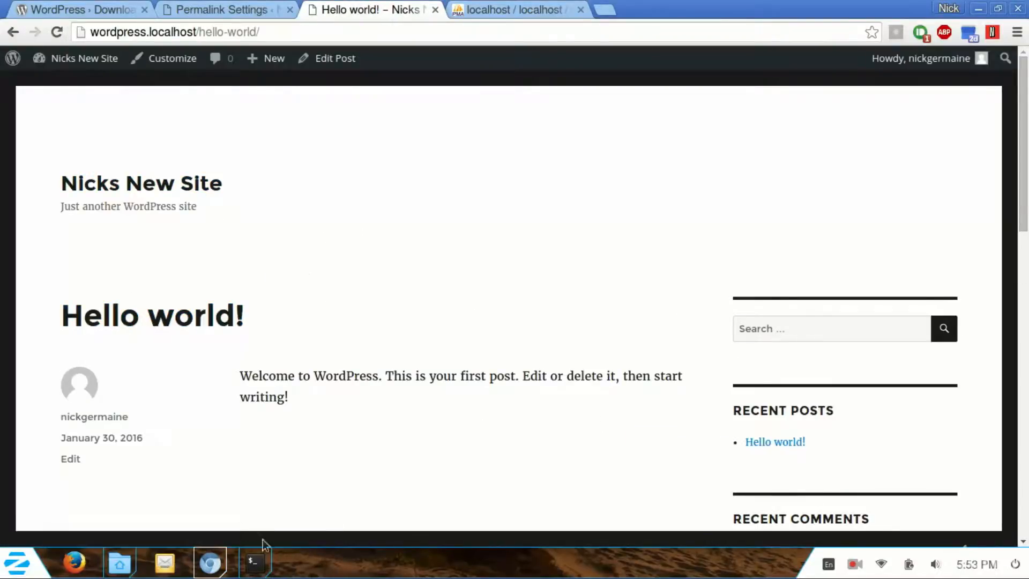
Step: Return to the Permalink Settings page and look over the suggested rewrite rules
key("alt+Tab")
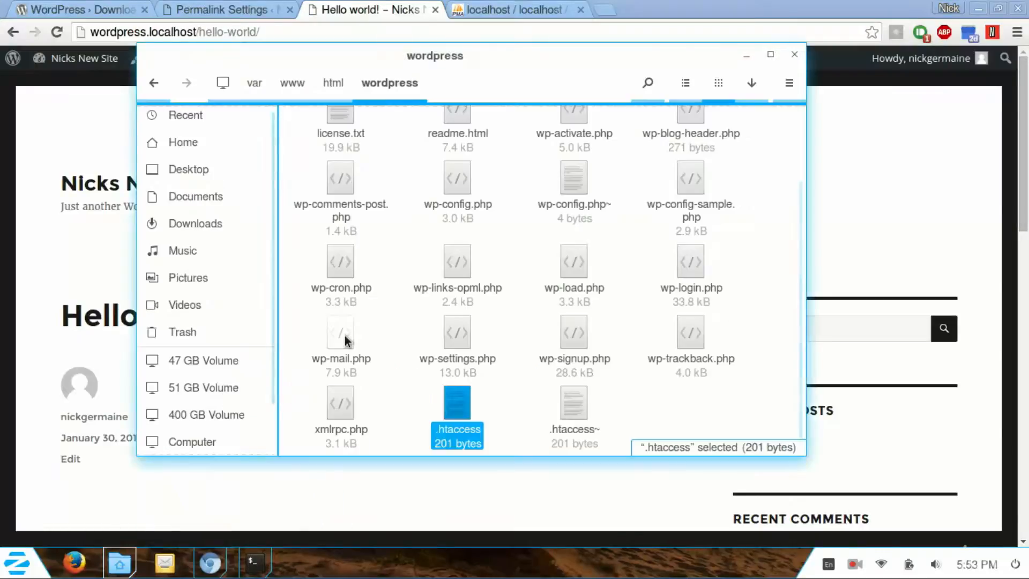
left_click(214, 9)
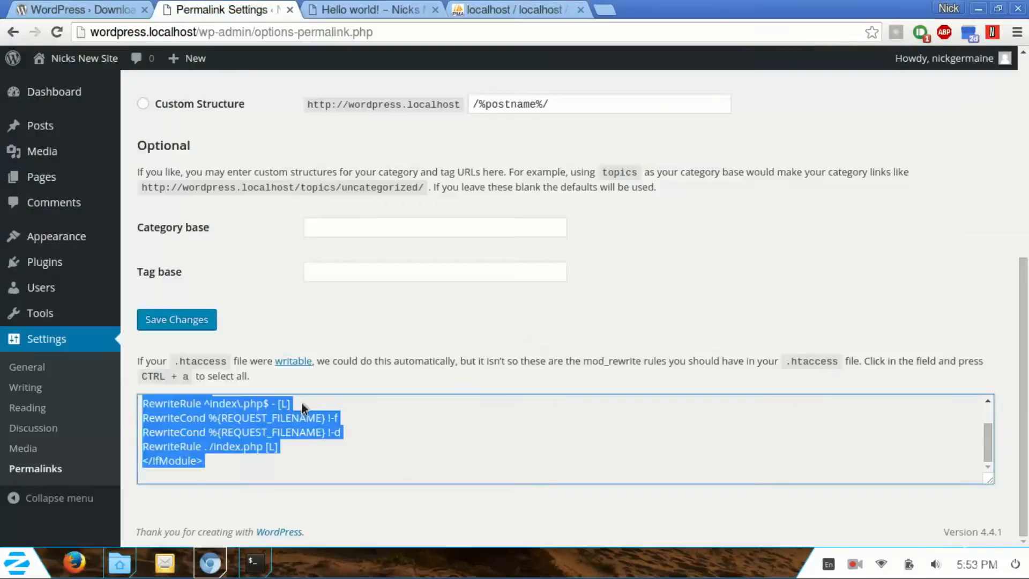
left_click_drag(301, 403, 140, 403)
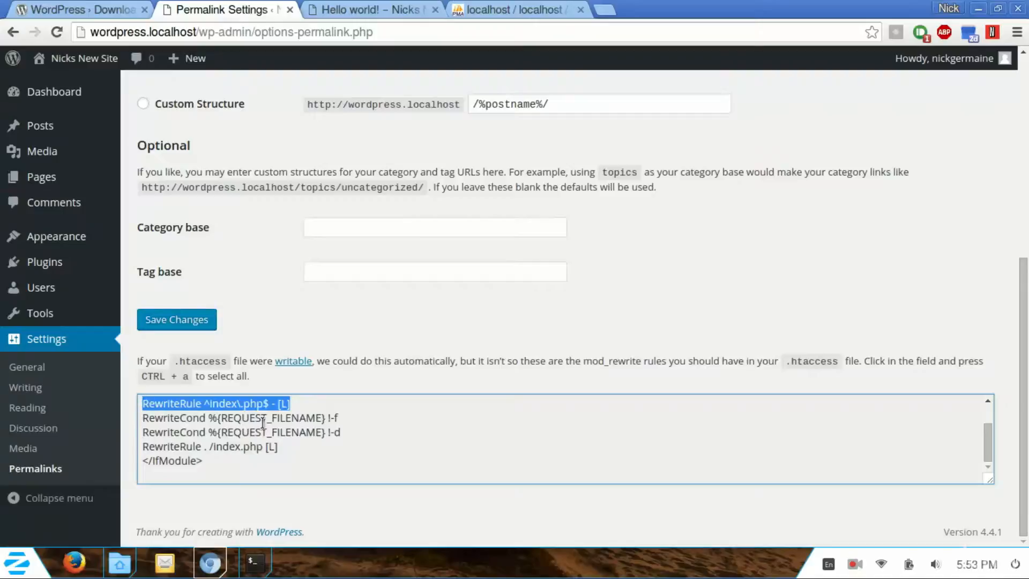
scroll(300, 412, "up", 1)
scroll(300, 413, "down", 1)
scroll(302, 414, "up", 2)
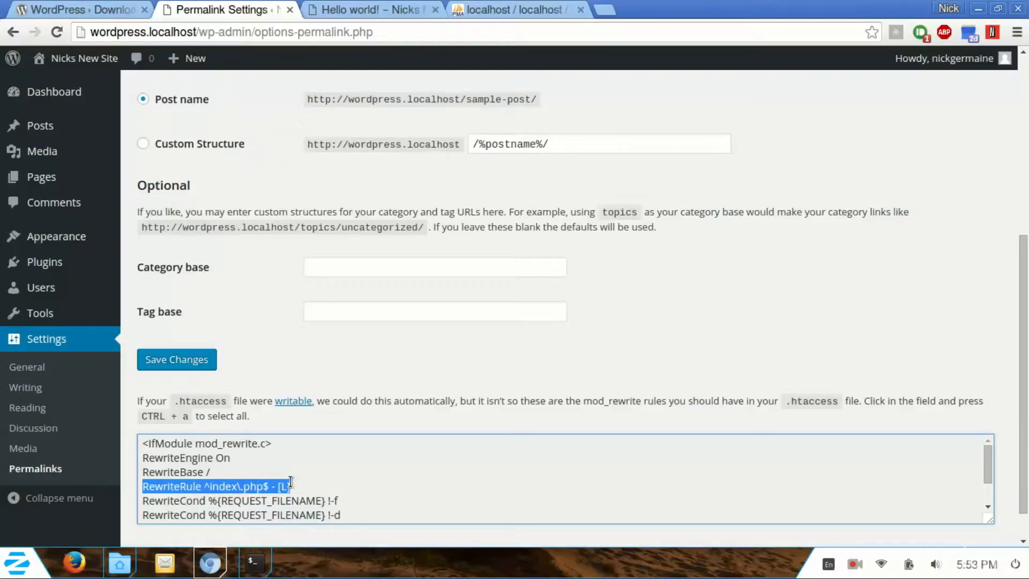
scroll(348, 493, "down", 3)
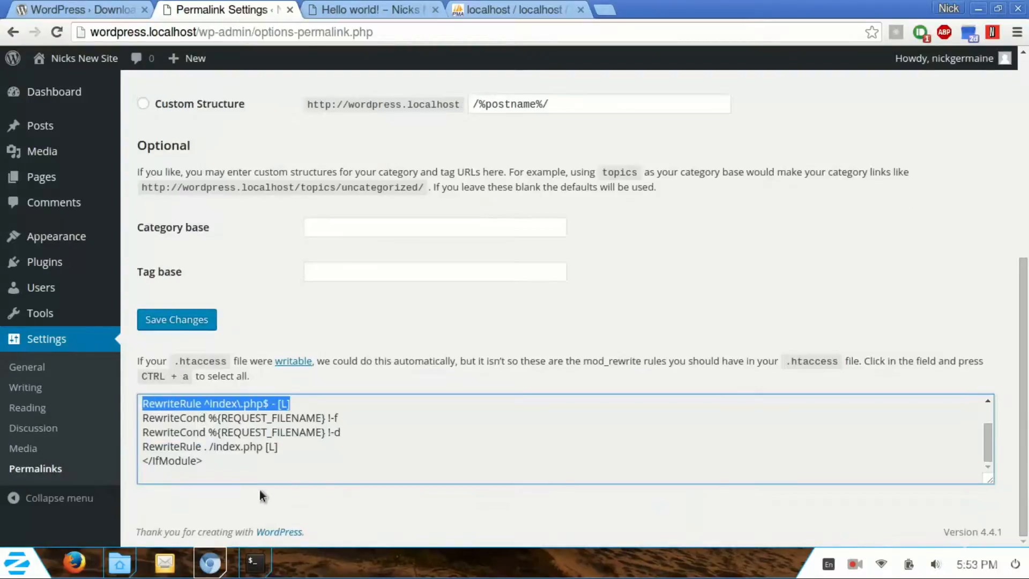
scroll(283, 241, "up", 7)
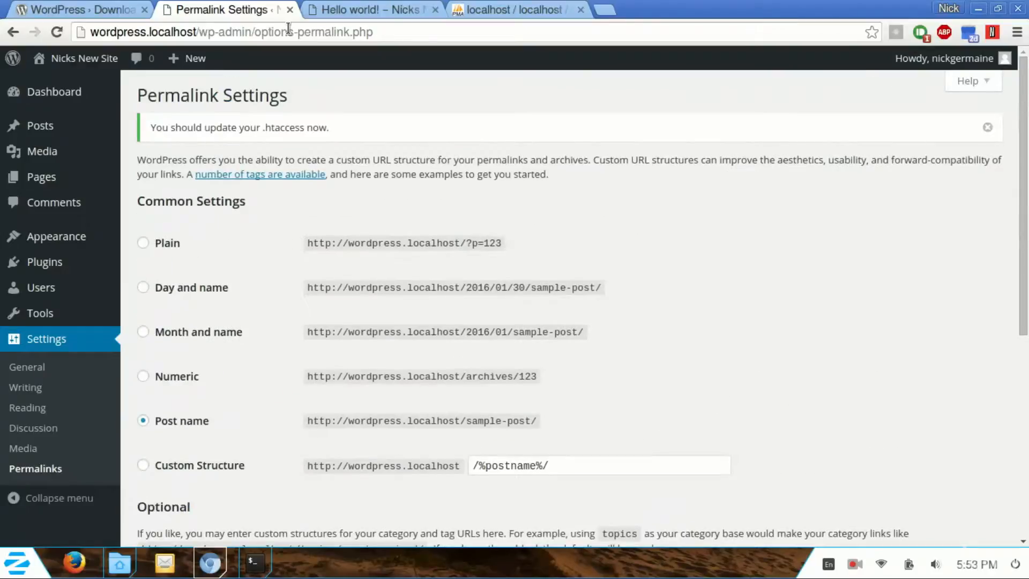
Step: Check the Hello world! post tab, then open the admin Pages list showing Sample Page
left_click(312, 7)
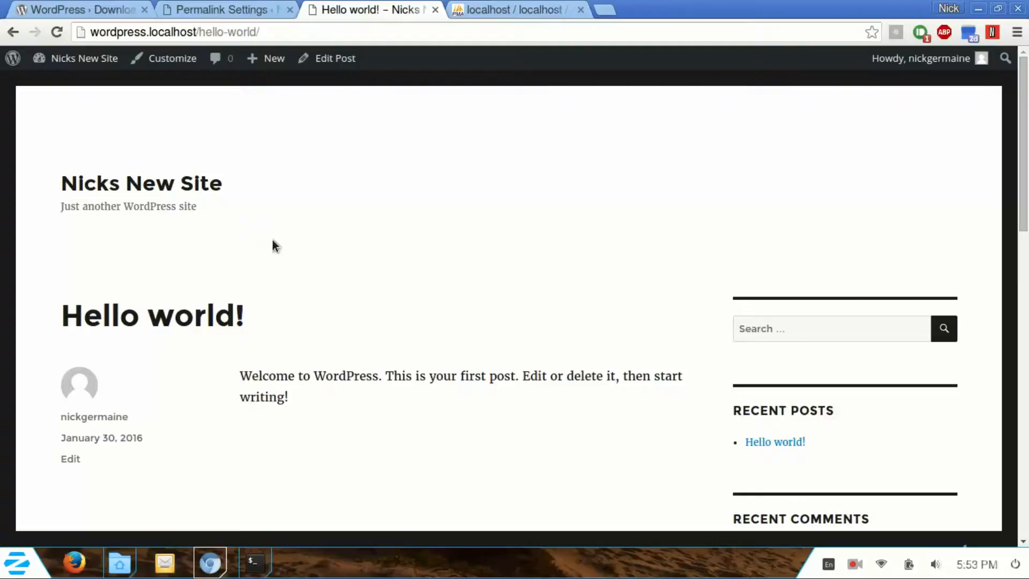
scroll(273, 244, "down", 10)
left_click(230, 8)
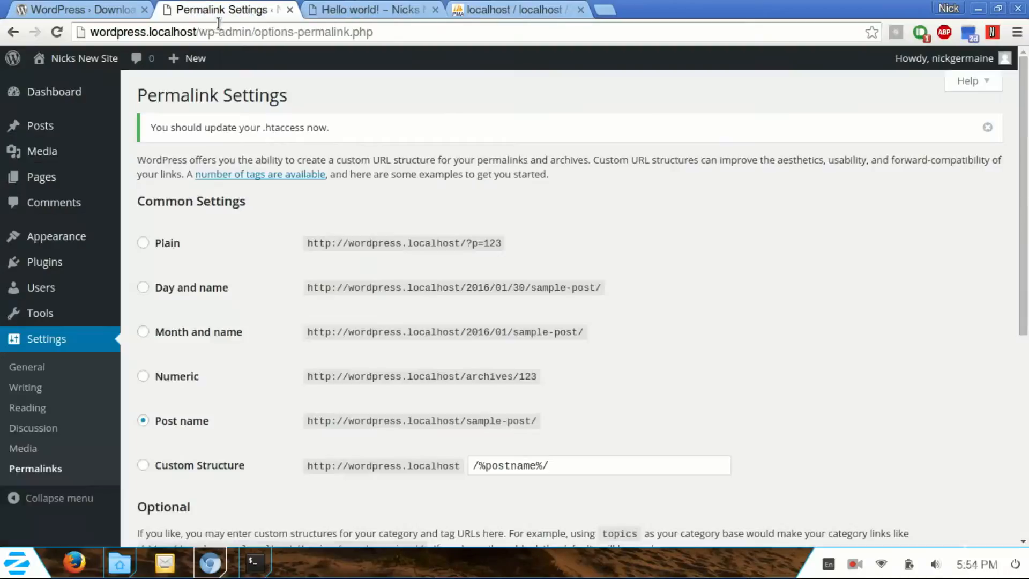
left_click(43, 177)
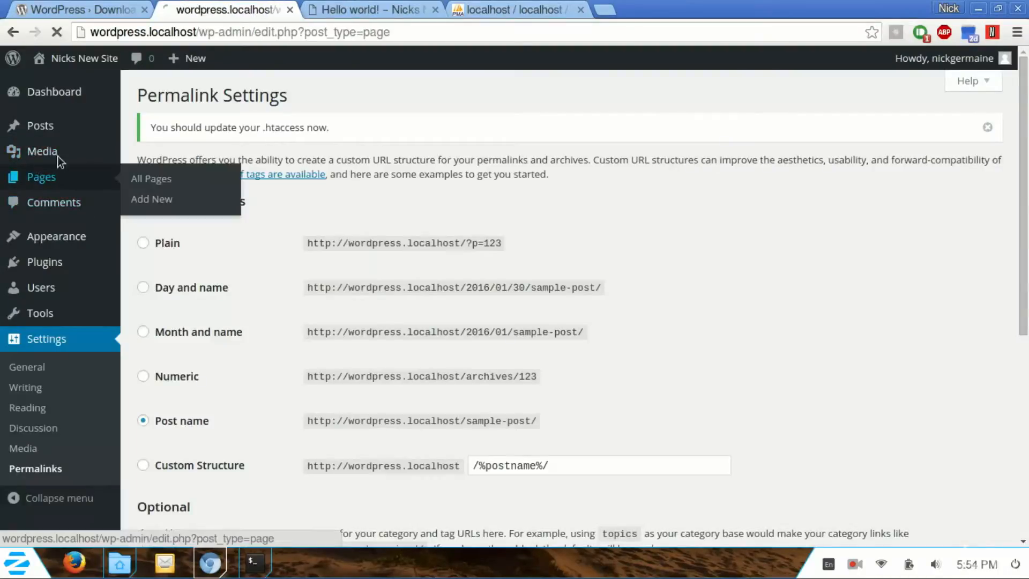